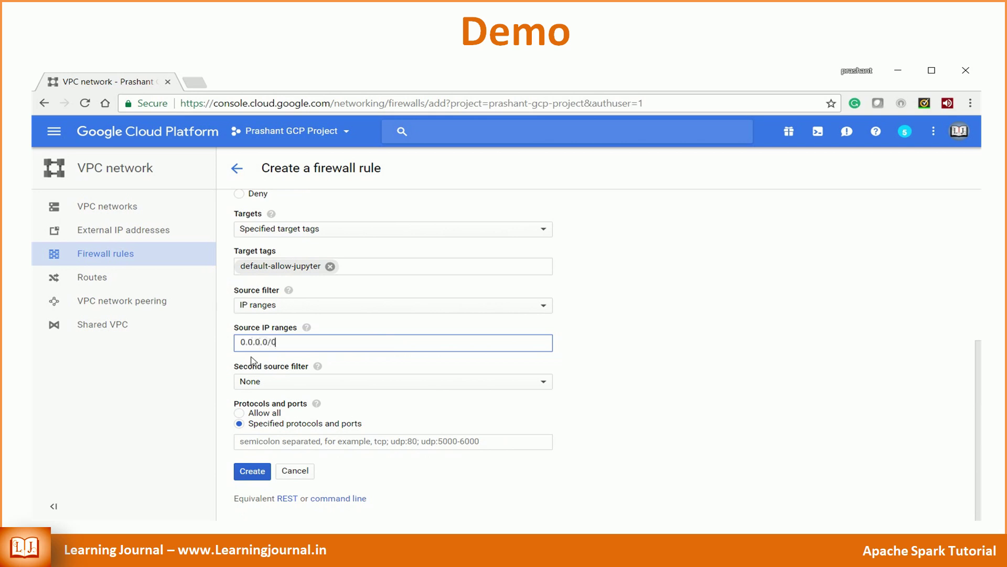
- Restrict the firewall rule to protocol and port tcp:8888 and create the rule
left_click(256, 442)
type("tcp:8888")
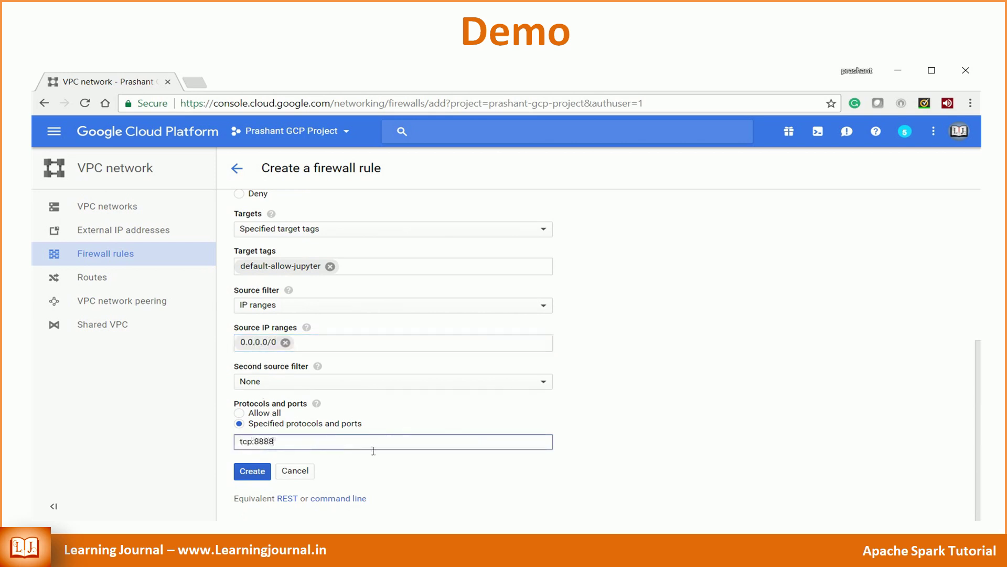
left_click(252, 475)
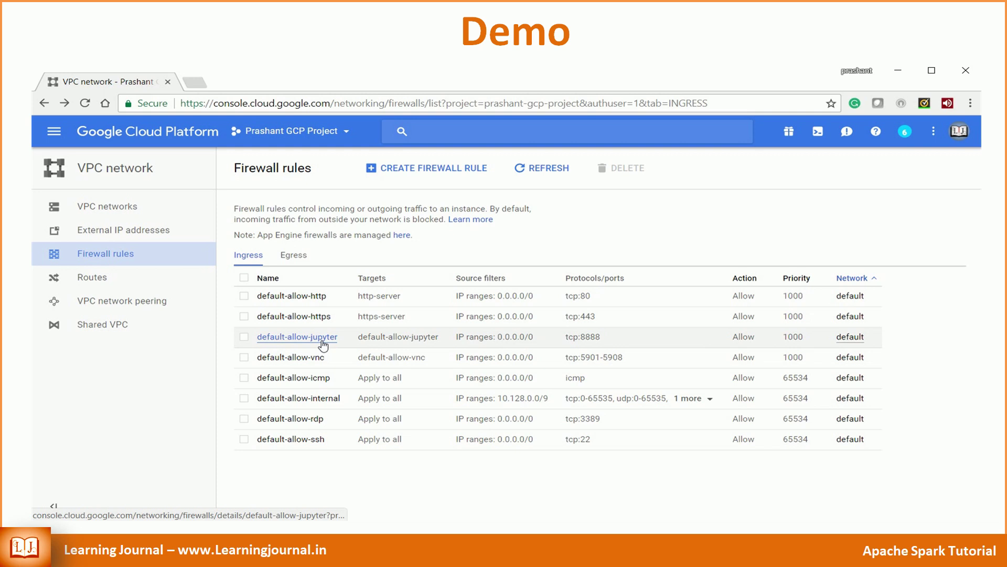
- Open the Compute Engine VM instances list and stop the spark22-notebook instance
left_click(55, 133)
scroll(135, 395, "up", 5)
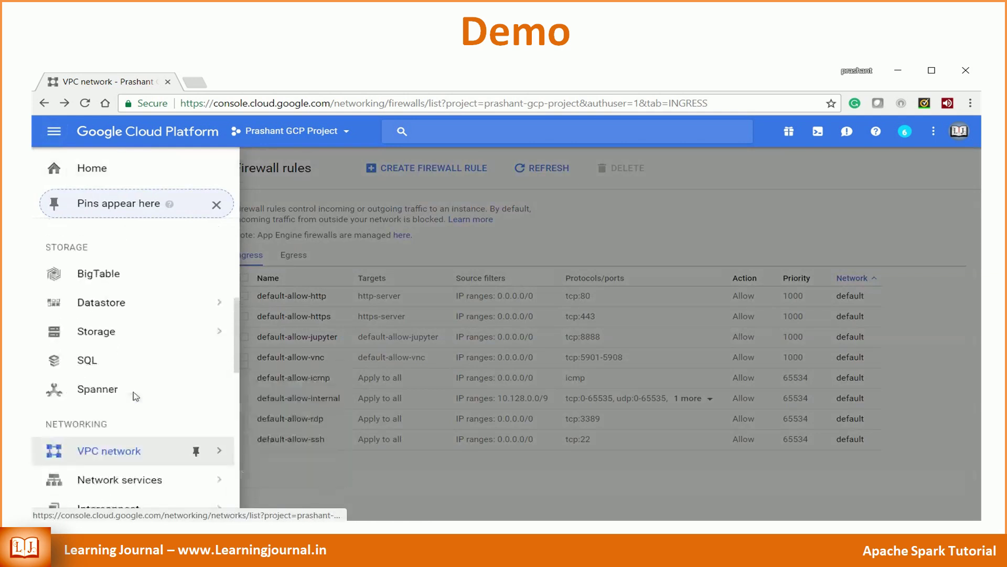
mouse_move(164, 346)
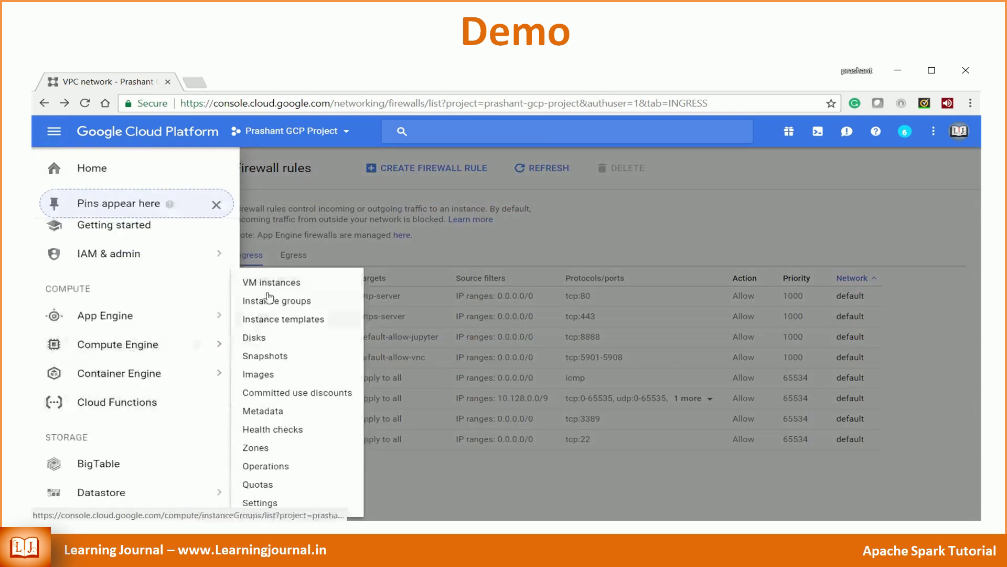
left_click(271, 283)
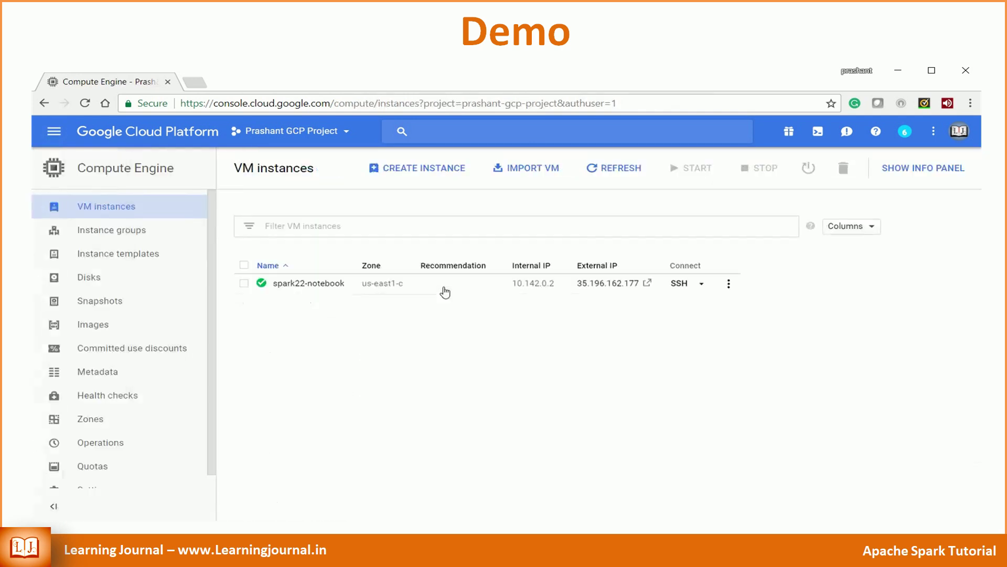
left_click(245, 284)
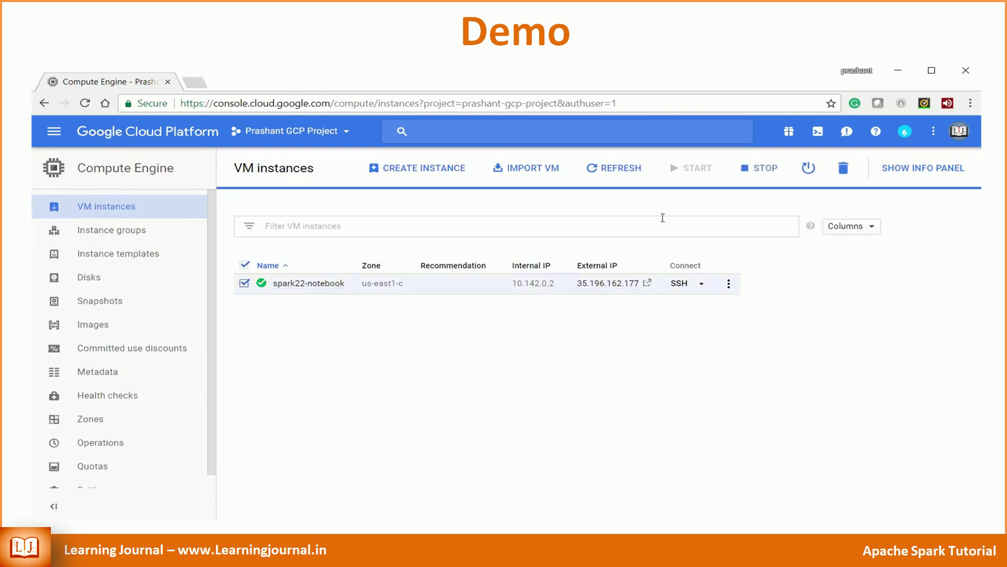
left_click(763, 168)
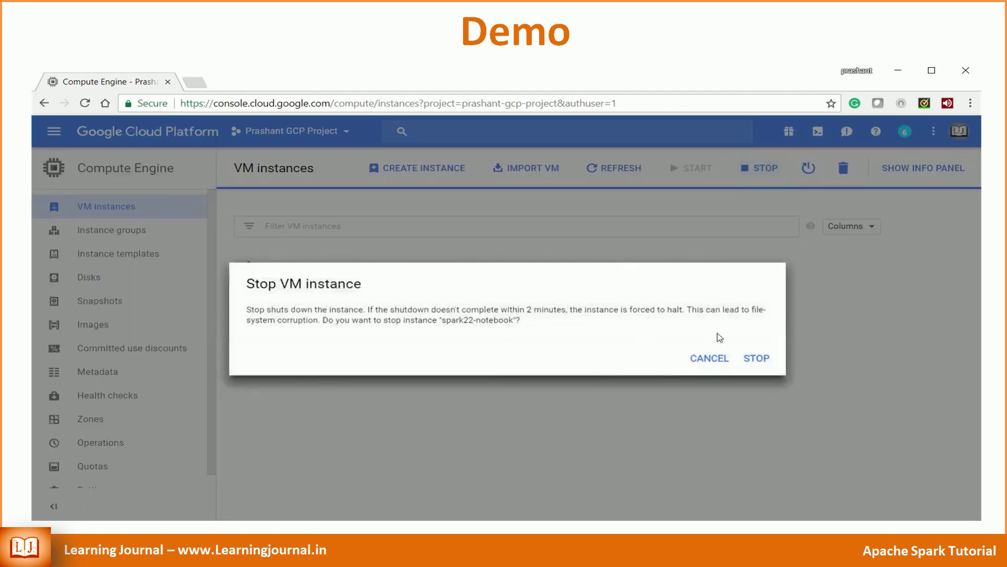
left_click(754, 359)
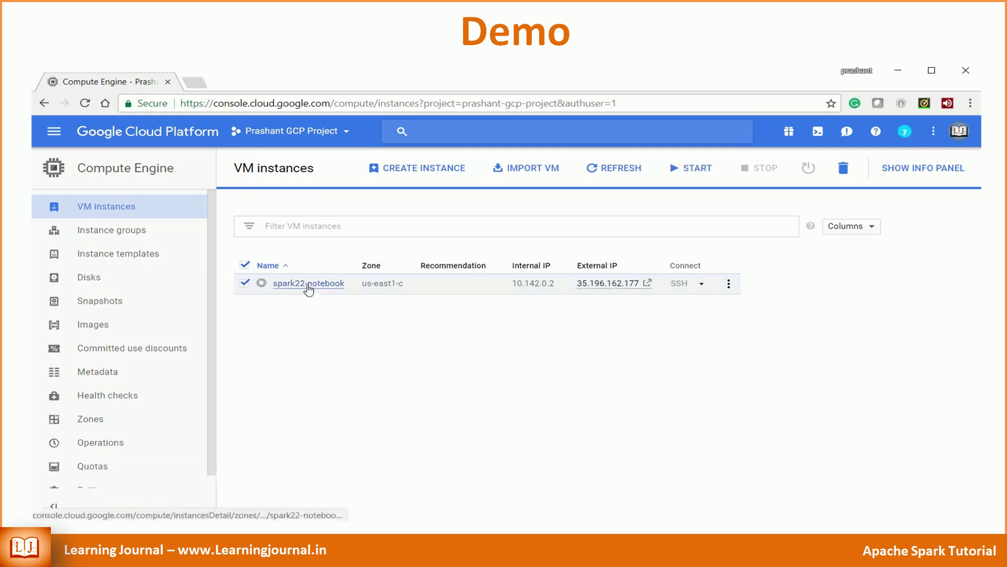
- Edit the spark22-notebook instance to add the network tag default-allow-jupyter and save the change
left_click(309, 286)
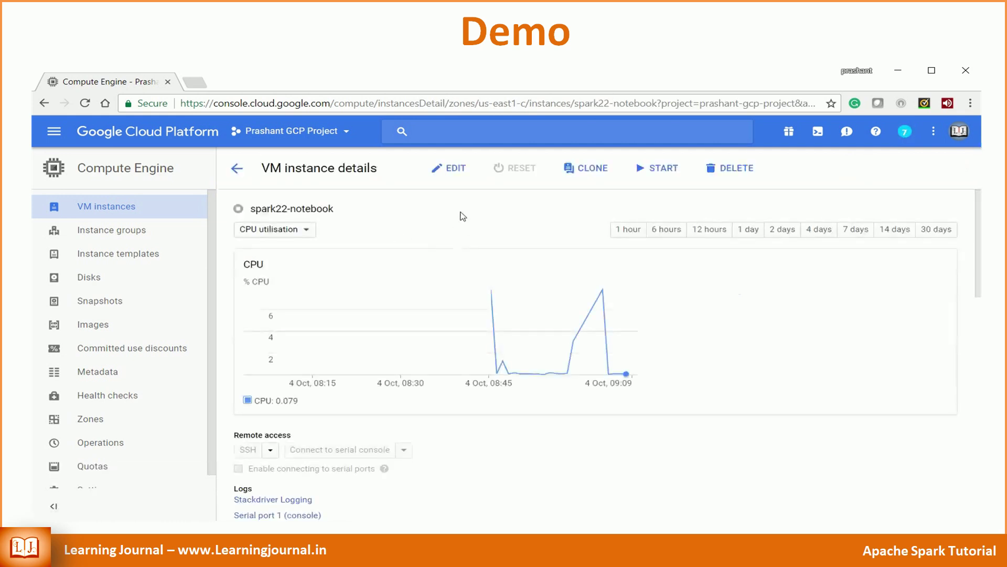
left_click(451, 169)
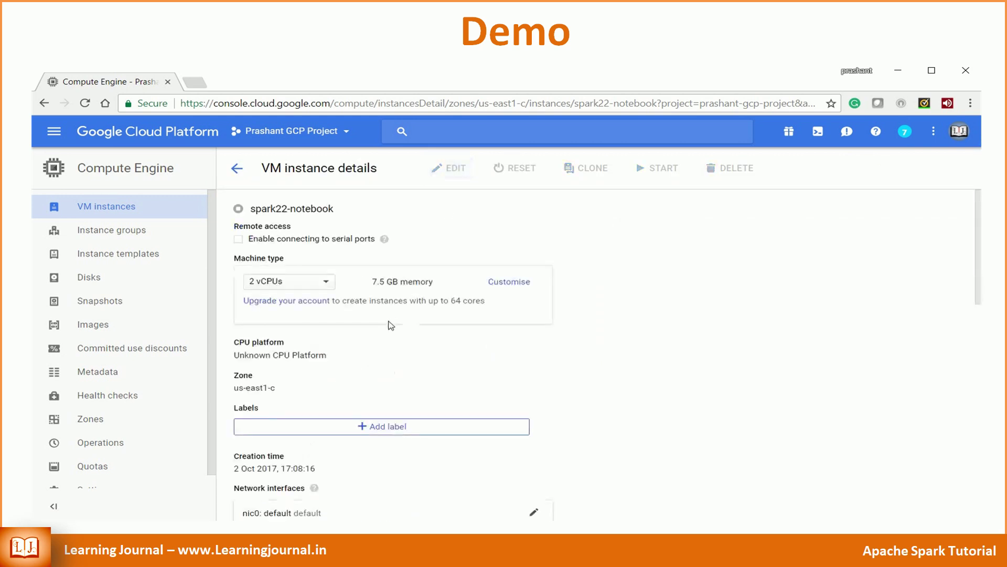
scroll(391, 326, "down", 6)
left_click(401, 305)
type("default-allow-jupyter")
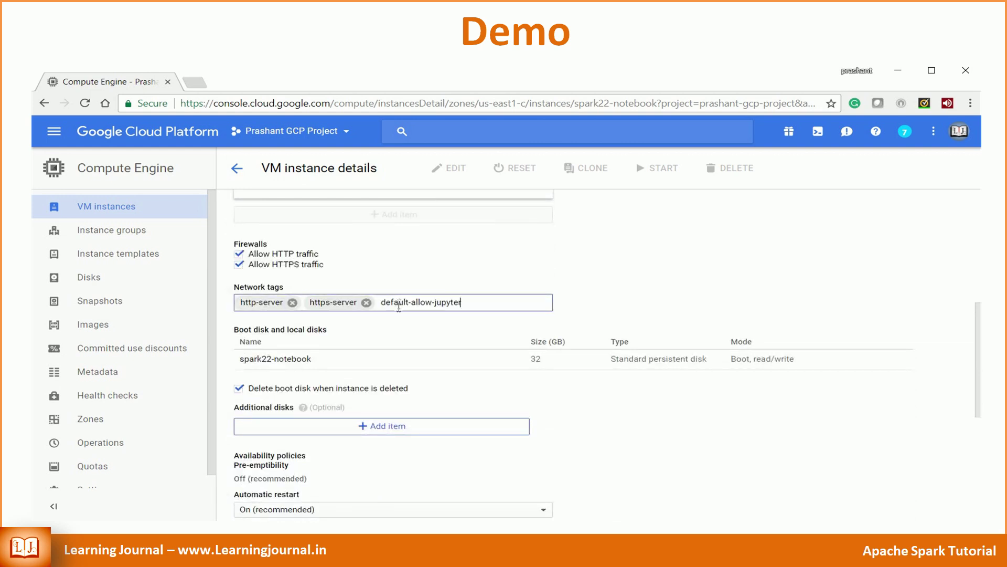
left_click(405, 326)
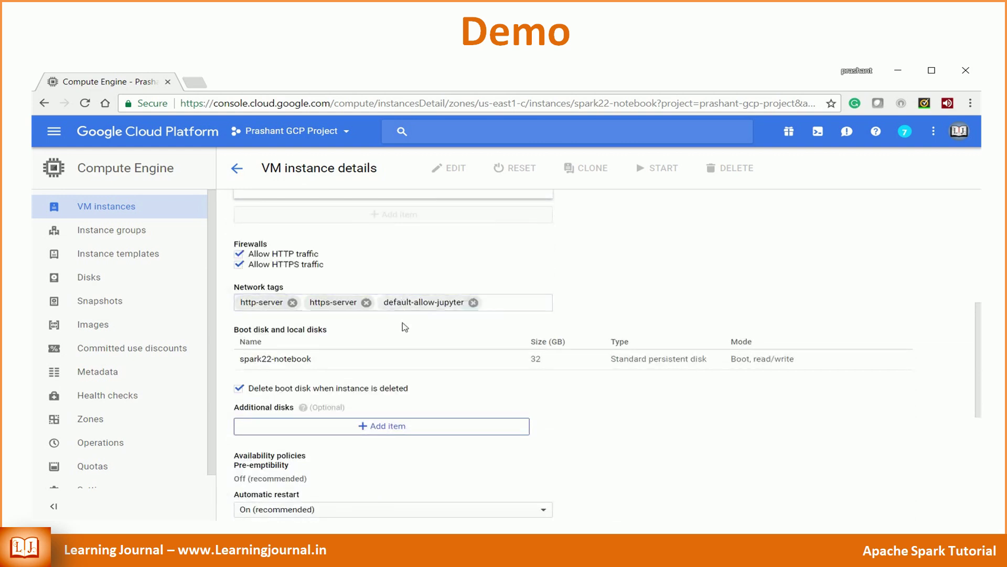
scroll(405, 326, "down", 6)
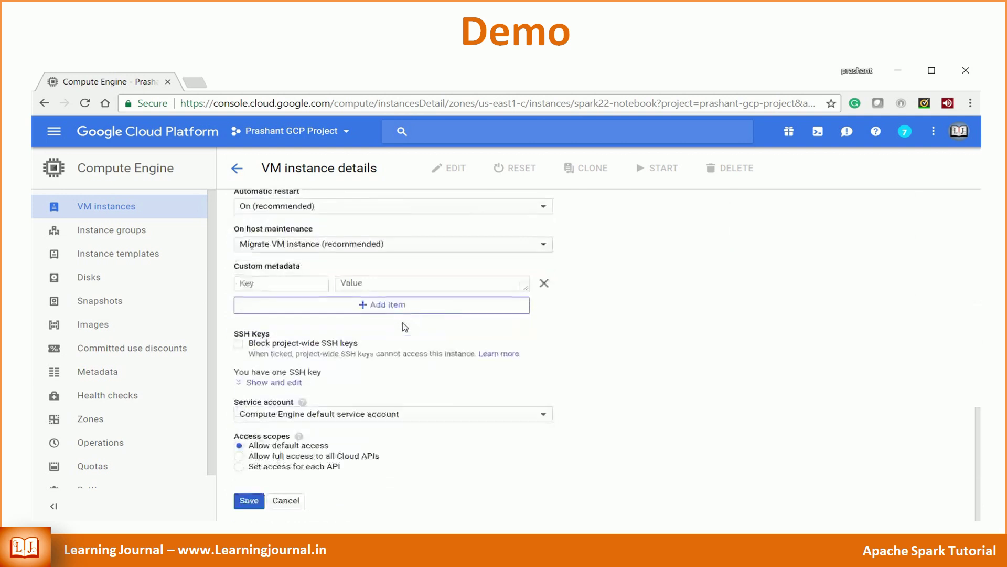
left_click(248, 501)
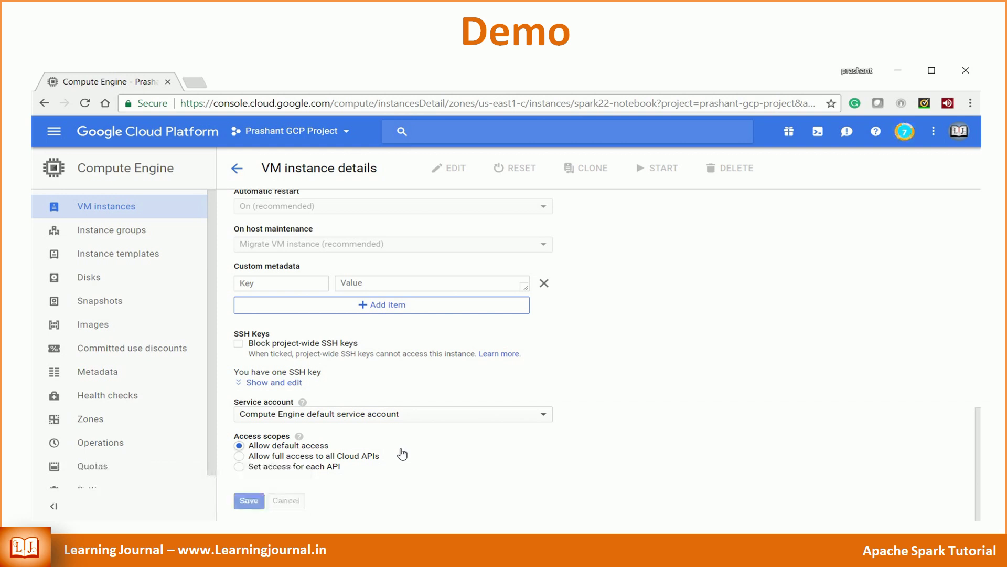
- Return to the VM instances list and start the spark22-notebook instance
left_click(232, 176)
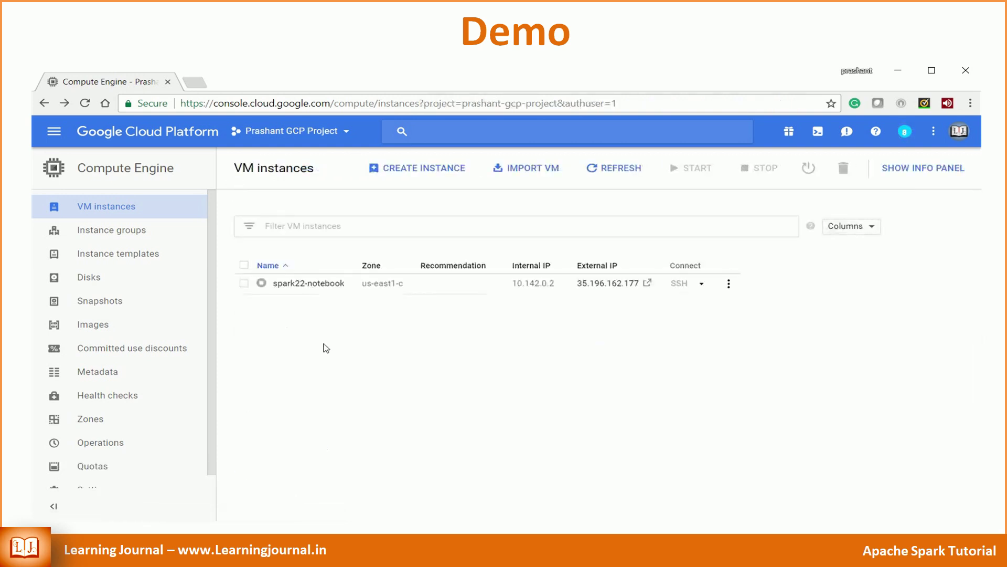
left_click(244, 283)
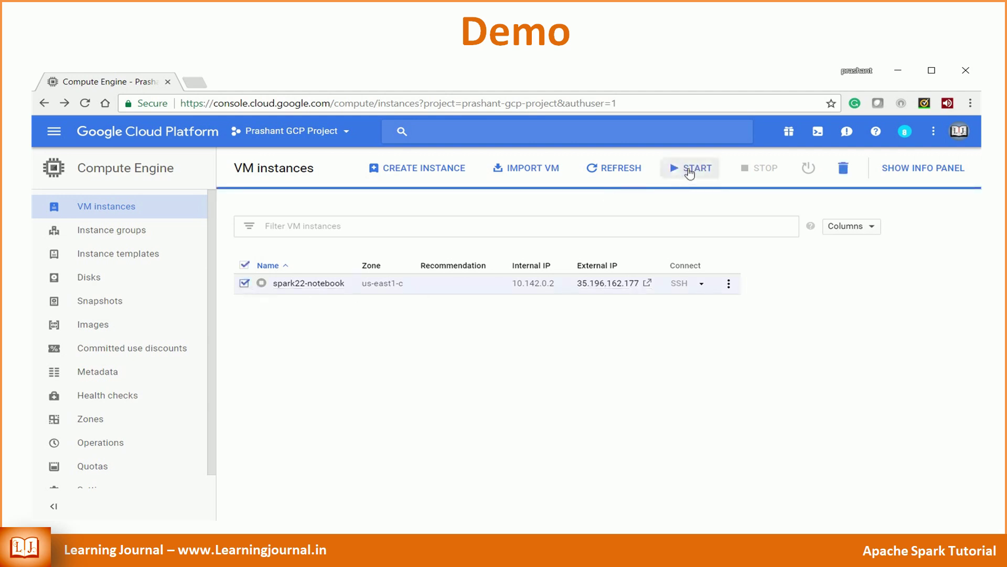
left_click(683, 169)
left_click(726, 354)
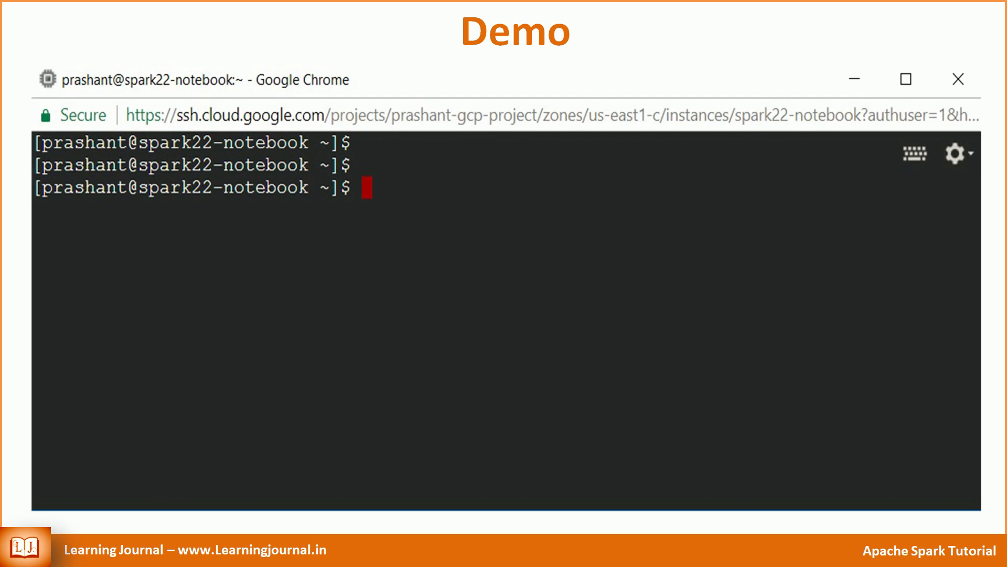
- Run "jupyter notebook --ip=0.0.0.0 --port=8888 --no-browser" in the SSH terminal and copy the login URL it outputs
type("jupyter notebook --ip=0.0.0.0  --port=8888 --no-browser")
key("Return")
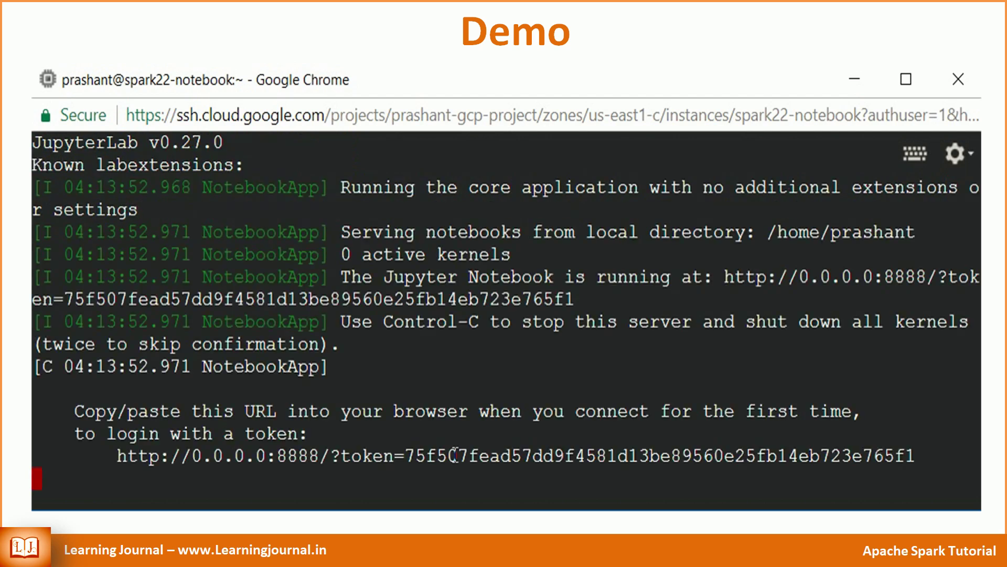
left_click_drag(113, 455, 919, 473)
key("ctrl+c")
- Open the copied Jupyter URL with its login token in a new browser tab, replacing host 0.0.0.0 with 35.196.162.177
key("alt+Tab")
left_click(195, 95)
key("ctrl+v")
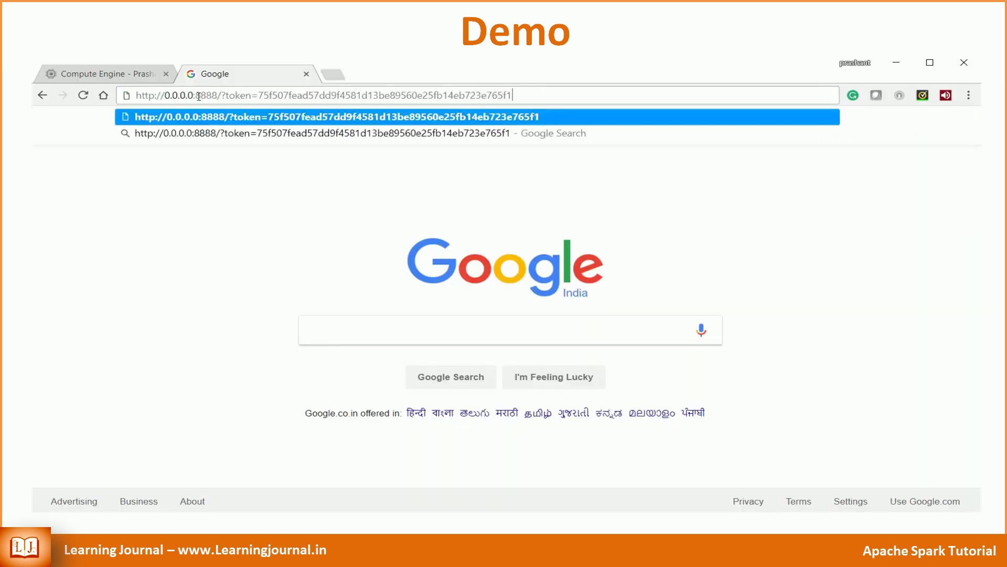
left_click_drag(195, 95, 164, 95)
type("35.196.162.177")
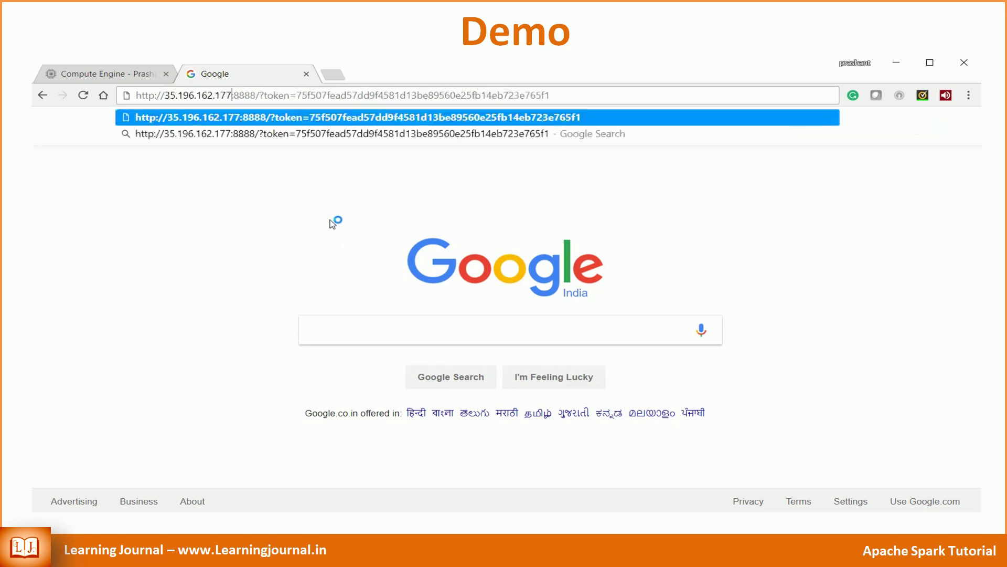
key("Return")
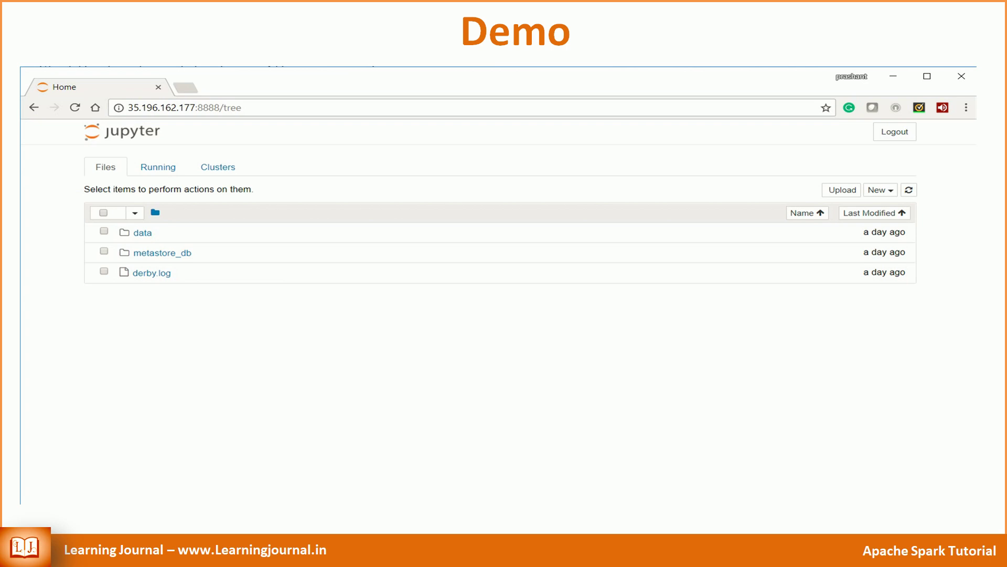
- Create an Apache Toree - Scala notebook and enter "Simple Spark Demo using Toree." in its first cell
left_click(887, 192)
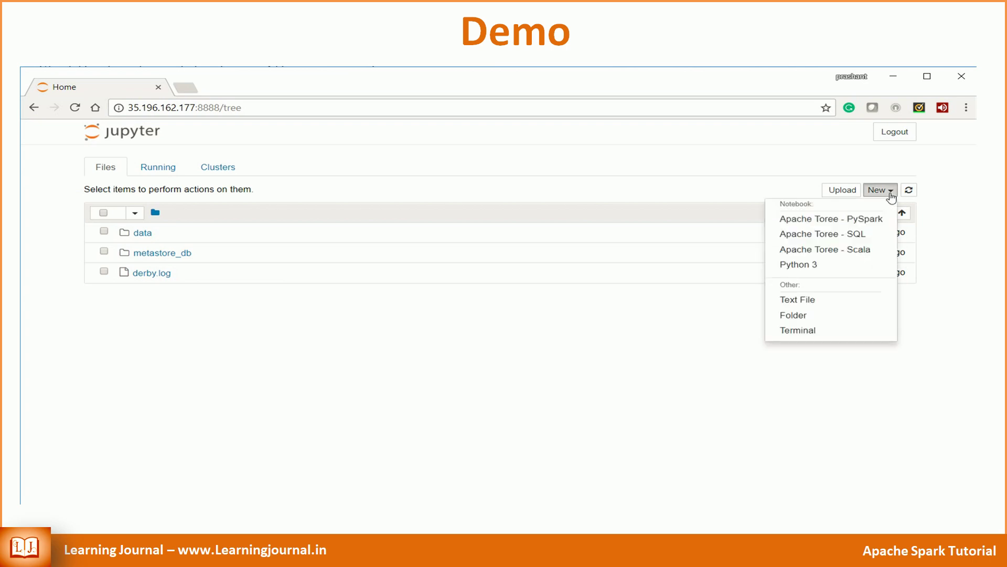
left_click(834, 250)
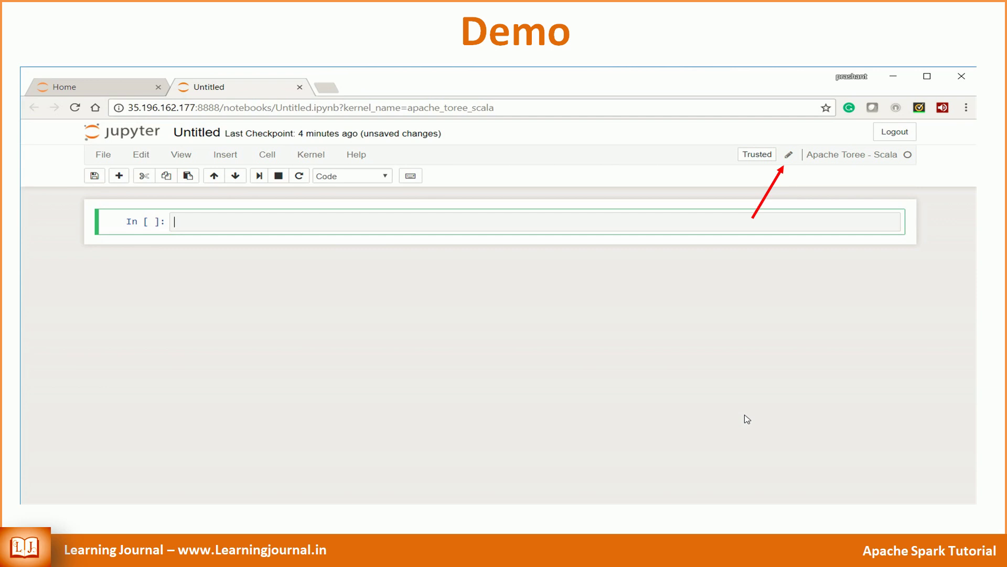
type("Simple Spark Demo using Toree.")
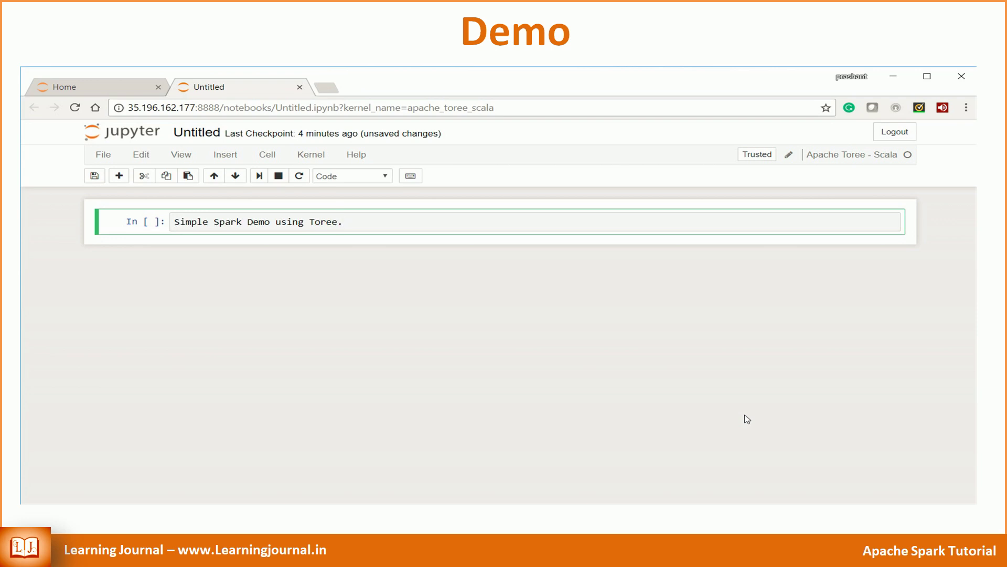
- Convert the "Simple Spark Demo using Toree." cell to Markdown and make it a level-4 heading
key("Escape")
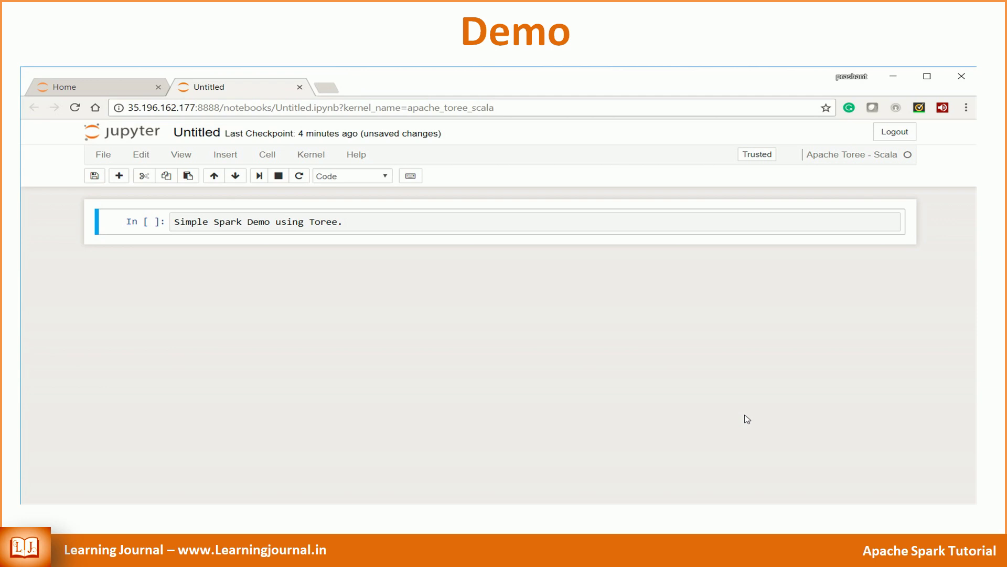
key("Return")
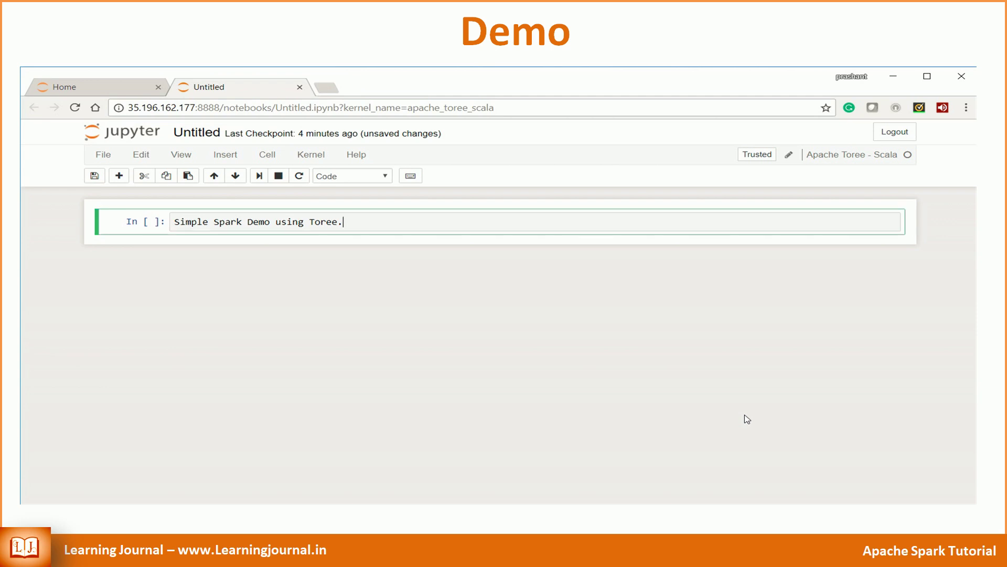
key("Escape")
left_click(363, 224)
key("alt+Tab")
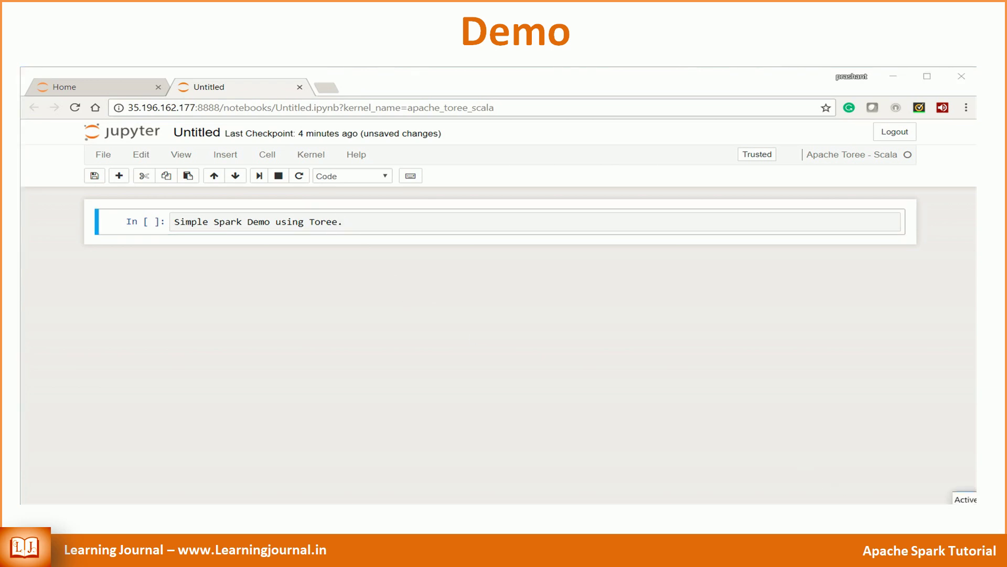
left_click(943, 496)
key("m")
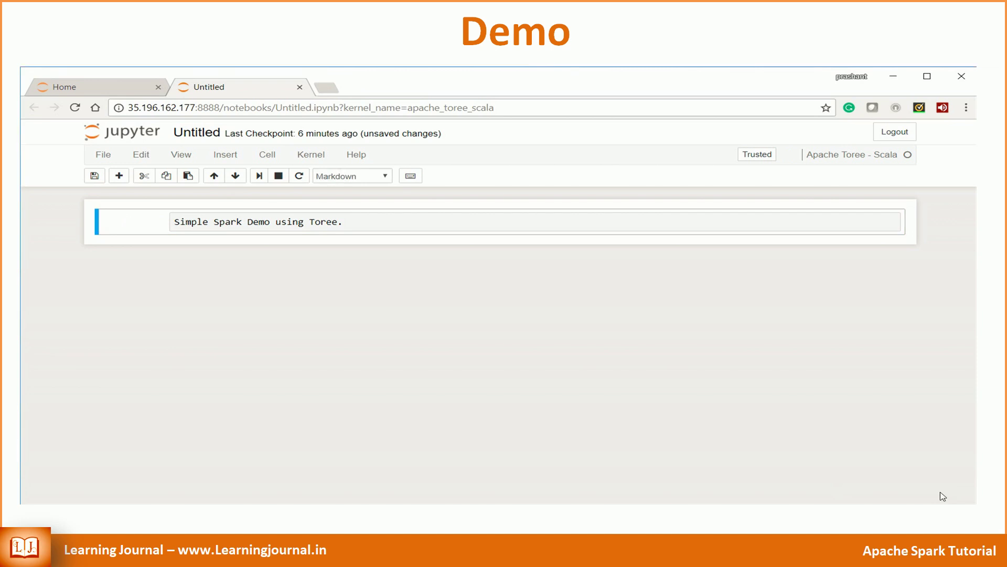
key("4")
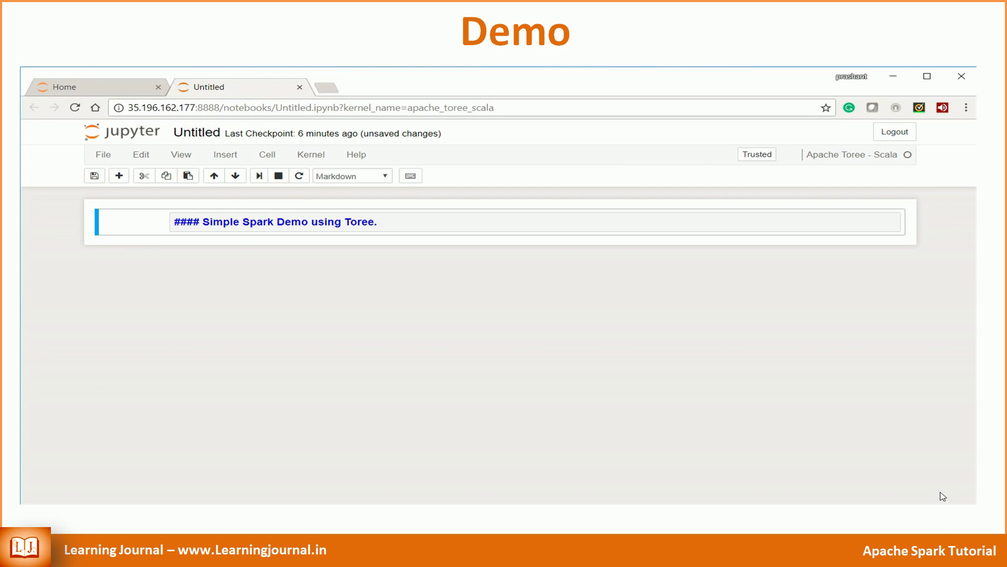
key("b")
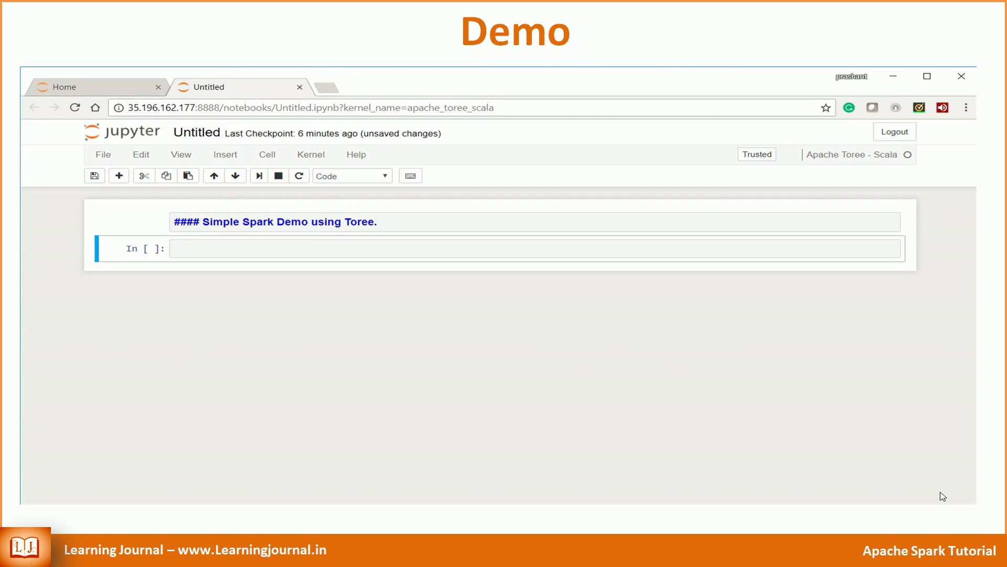
key("Return")
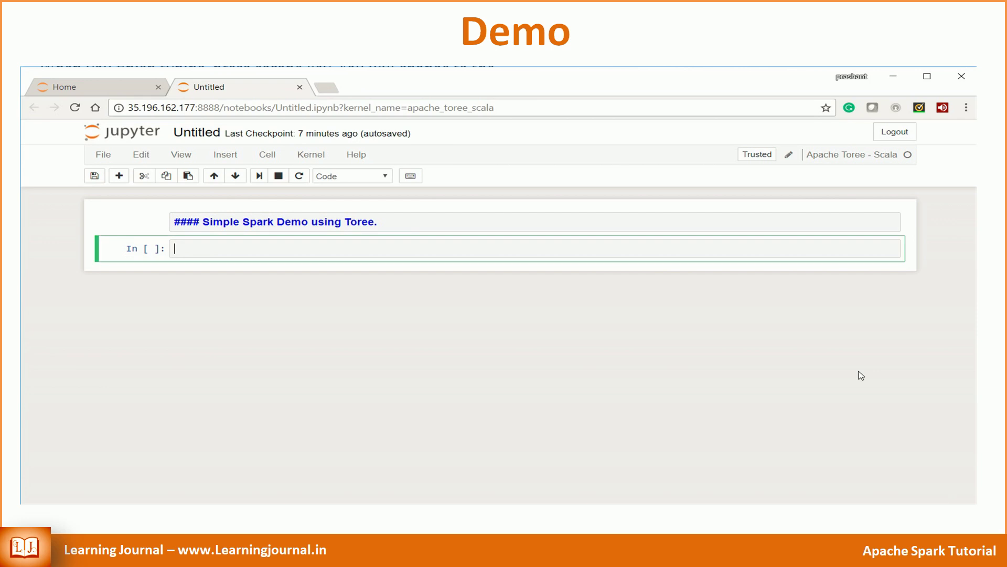
type("This is a Jupyter Toree Notebook. It demonstrates How to Access standalone Spark from Jupyter Notebook. For complete video tutorial visit following link. http://www.youtube.com/learningjournalin")
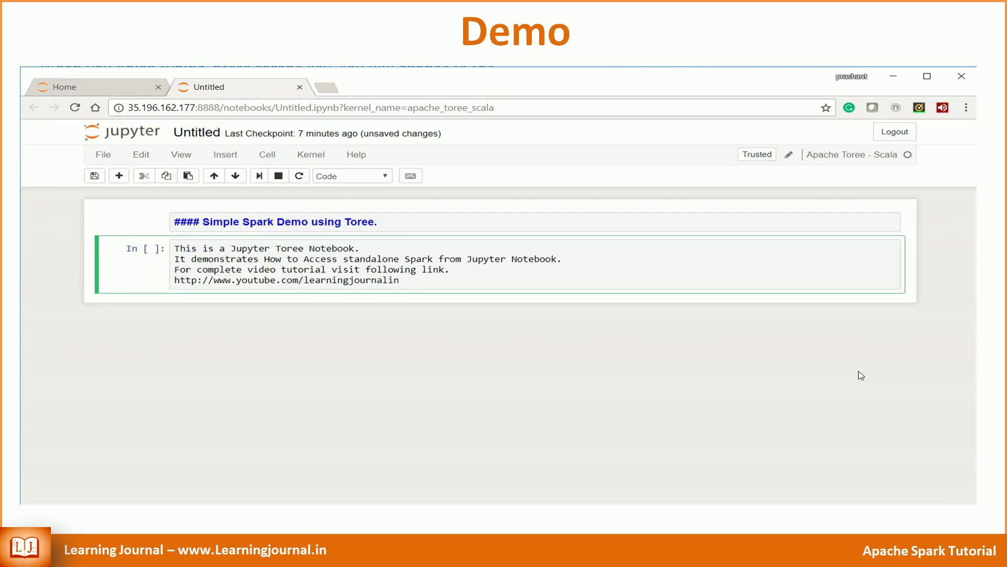
- Change the introduction cell's type to Markdown
key("Escape")
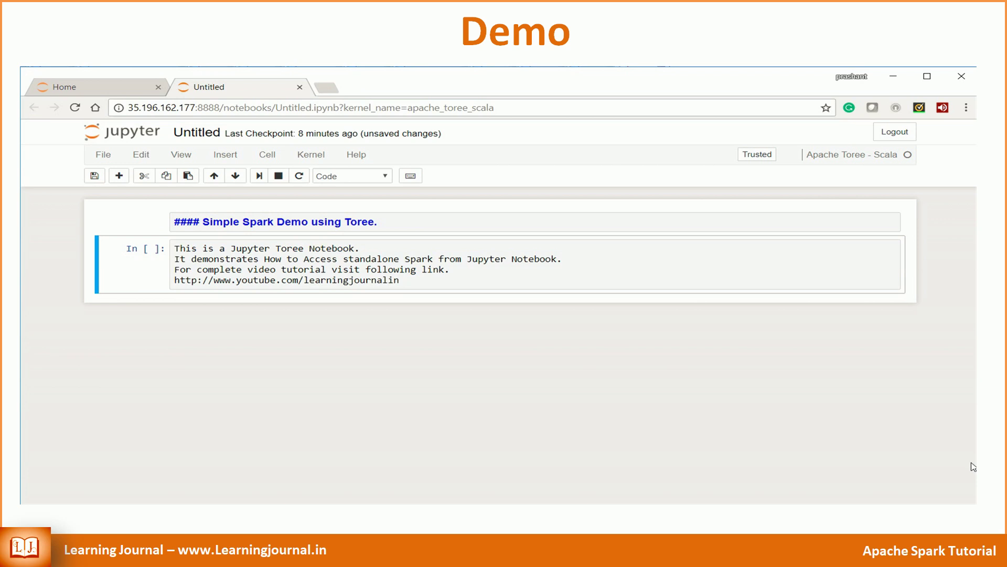
key("m")
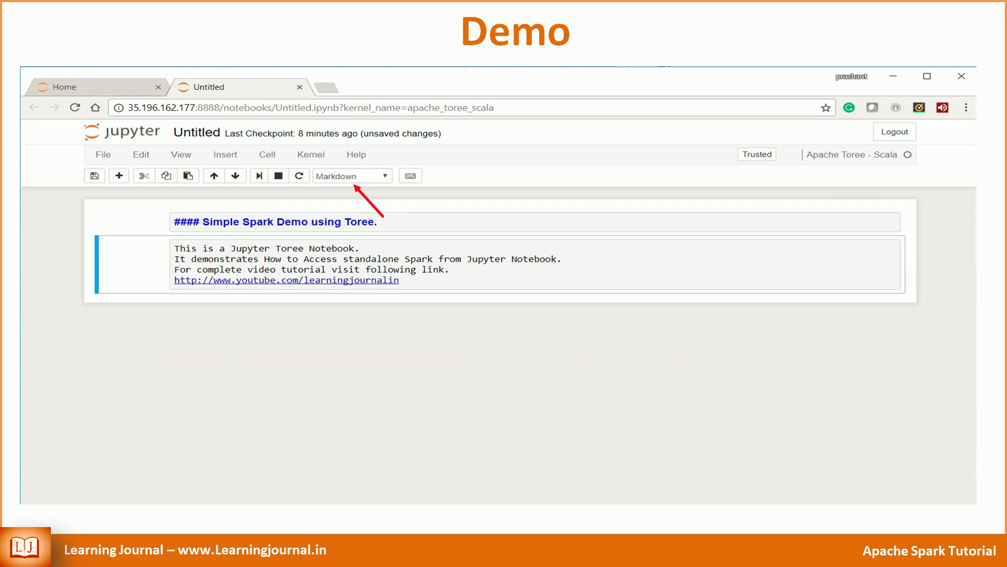
key("alt+Tab")
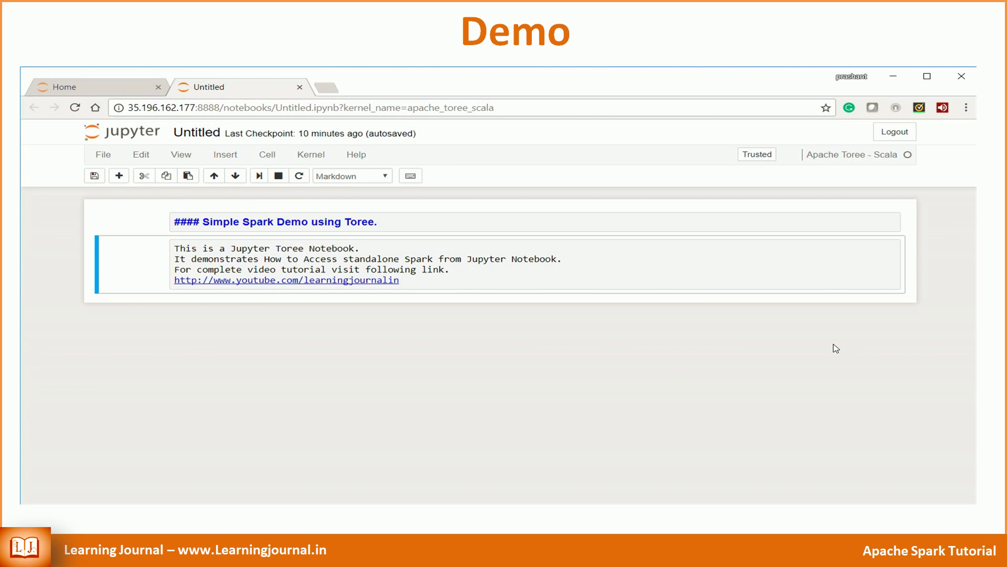
- Add a code cell that reads data/people.json into df and shows name and age where age > 21, and run it
key("b")
key("Return")
type("val df = spark.read.json(\"data/people.json\") df.filter(\"age > 21\").select(\"name\",\"age\").show()")
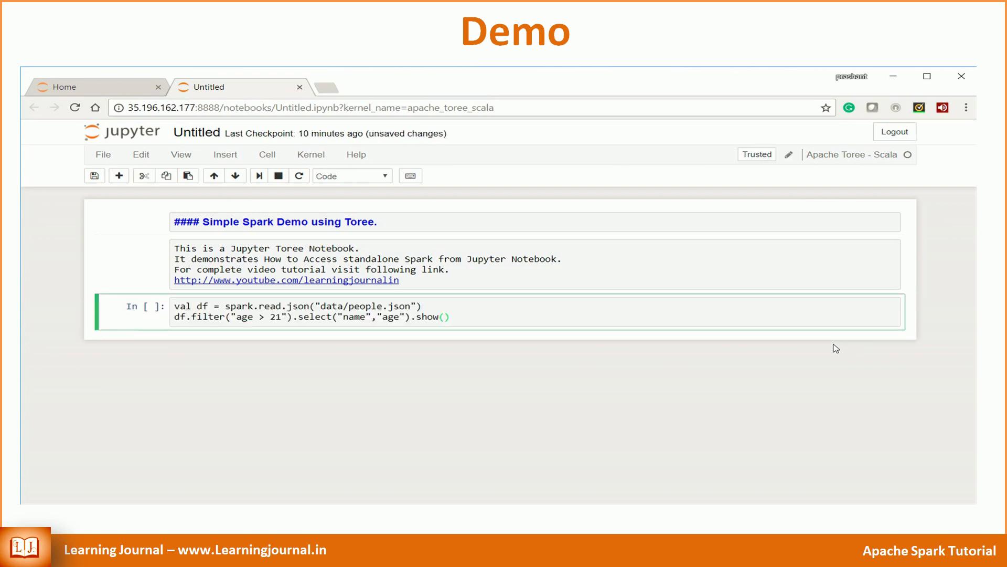
key("ctrl+Return")
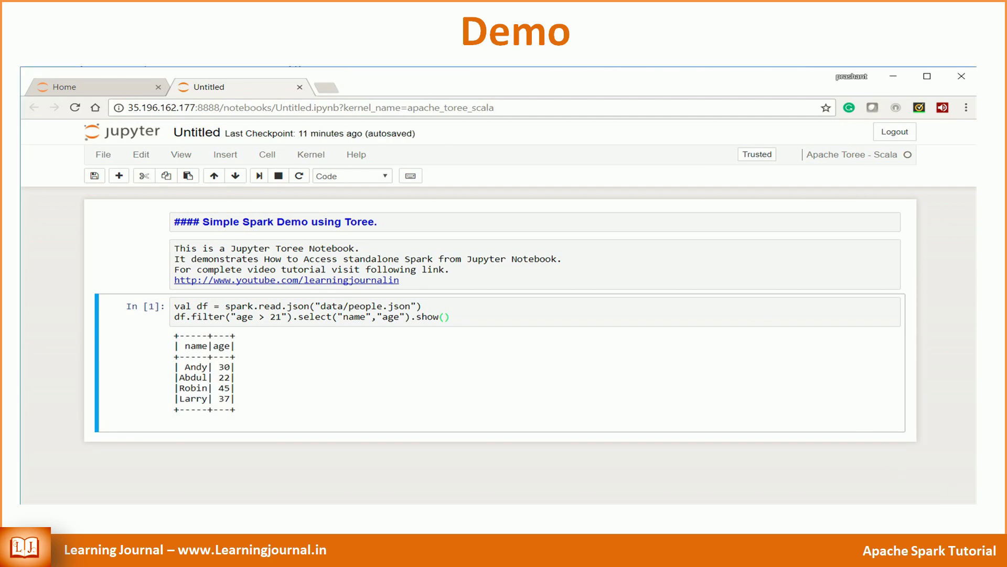
- Add and run a code cell that creates the temp view "people" and shows SELECT * FROM people where age > 21 with spark.sql
key("b")
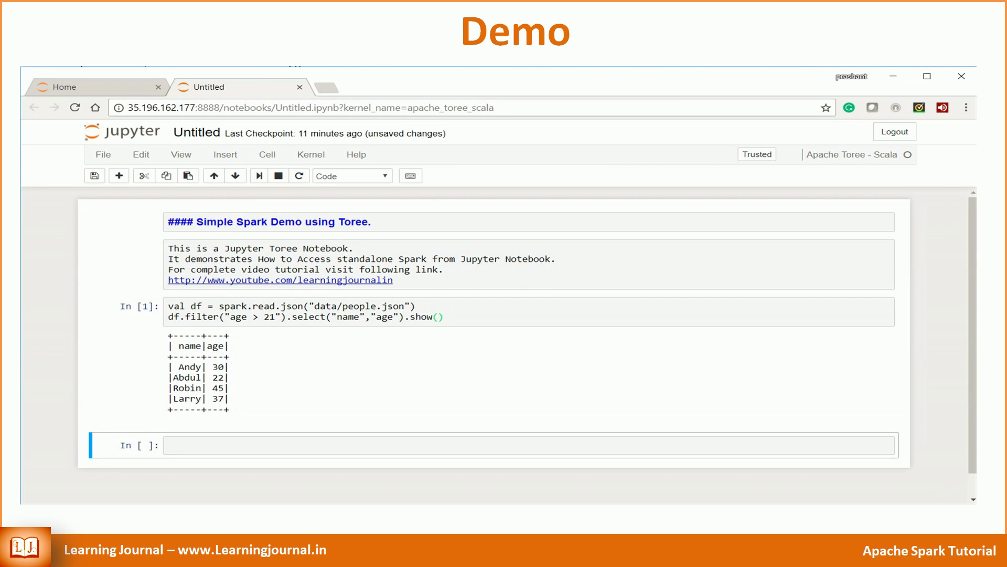
key("Return")
type("df.createOrReplaceTempView(\"people\") spark.sql(\"SELECT * FROM people where age > 21\").show()")
key("ctrl+Return")
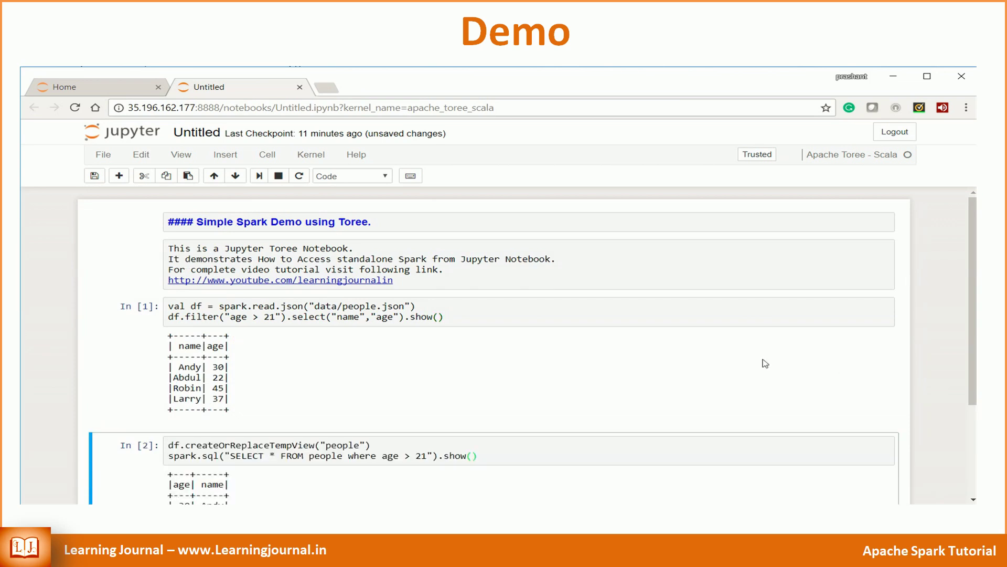
- Render the "Simple Spark Demo using Toree." Markdown heading cell as formatted text
scroll(764, 360, "down", 3)
key("Up")
key("Up")
key("Up")
key("ctrl+Return")
scroll(471, 334, "up", 1)
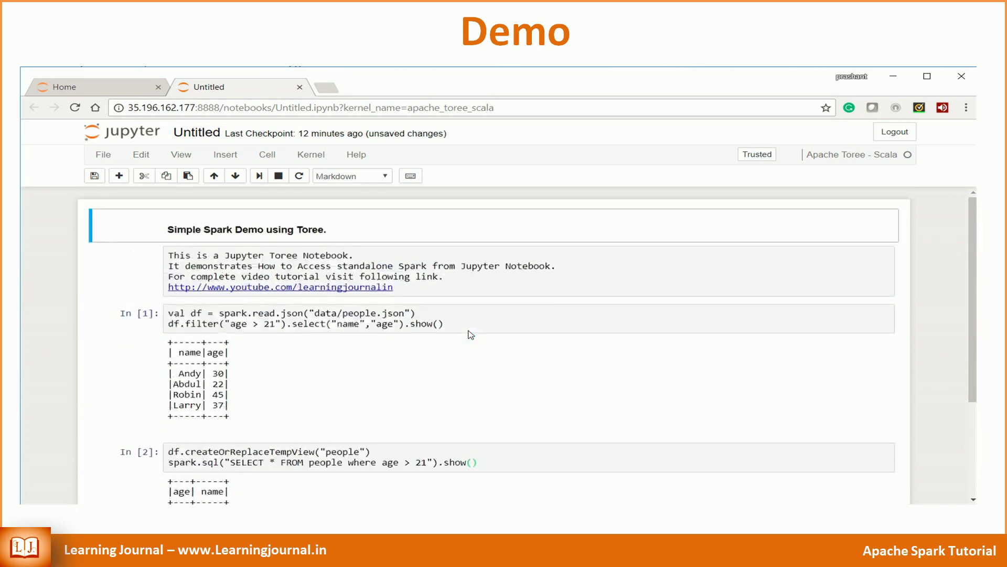
- Review the output of the SQL query cell and render the introduction Markdown cell below the heading
scroll(471, 334, "down", 3)
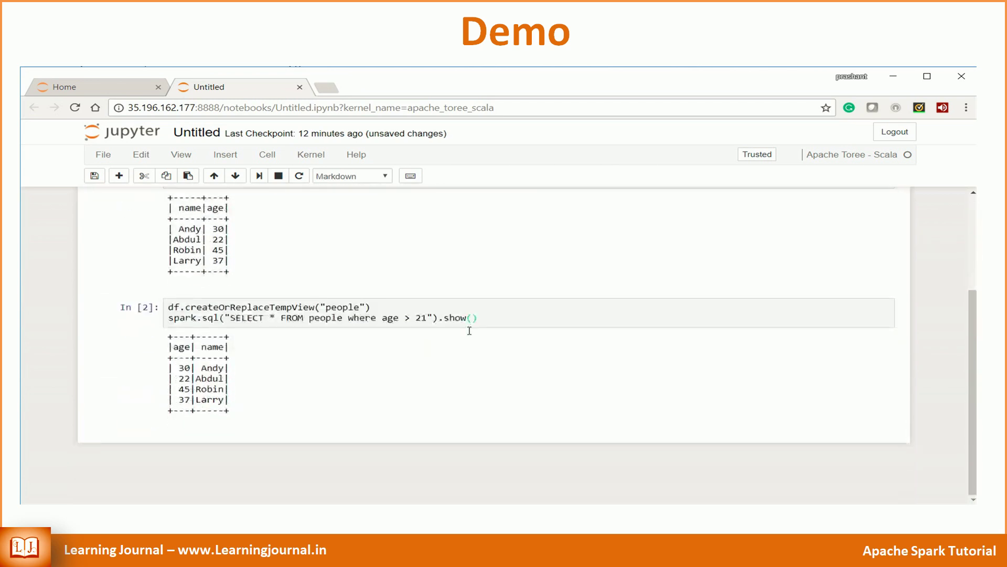
scroll(467, 330, "up", 3)
left_click(489, 287)
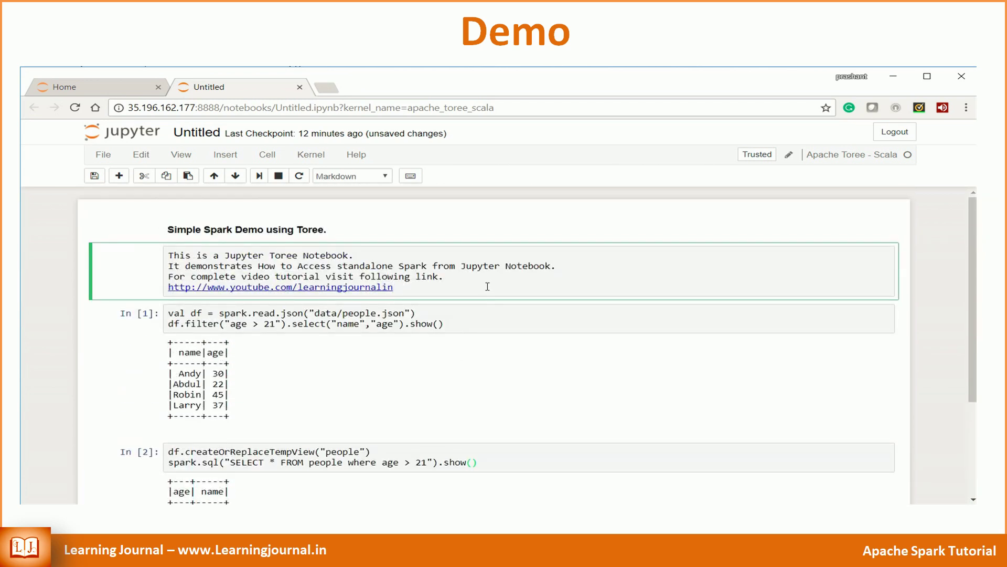
key("ctrl+Return")
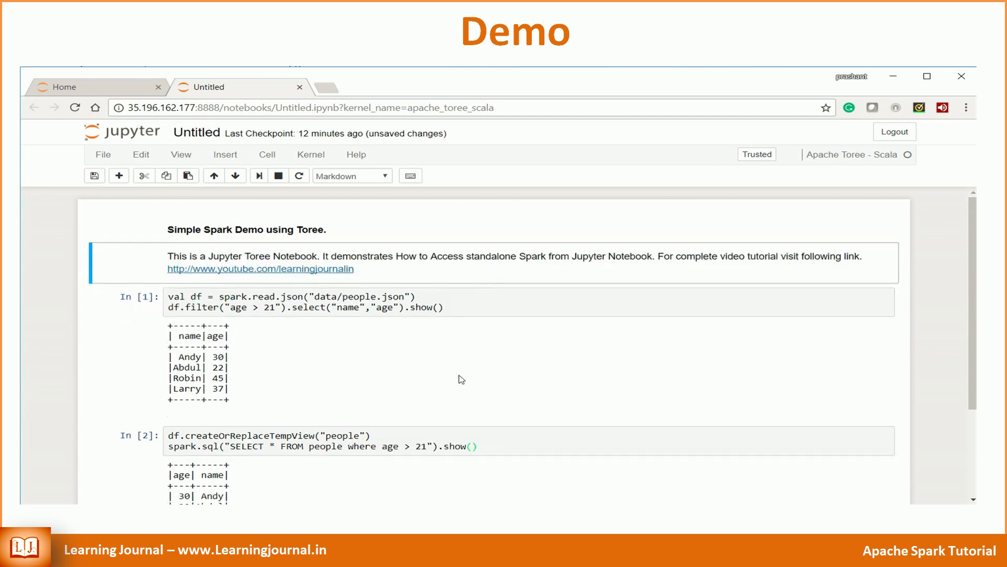
key("Down")
key("Down")
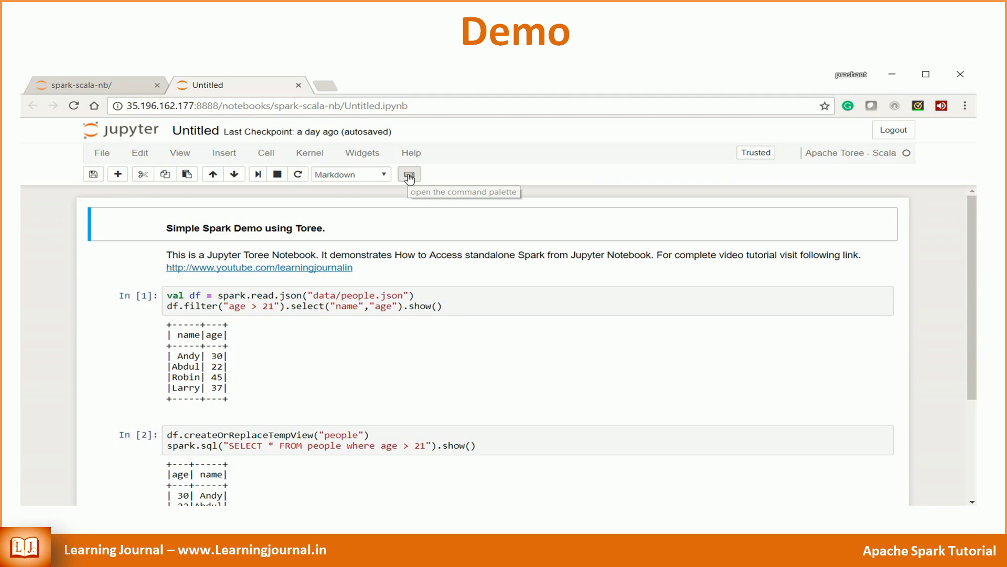
- Browse the available notebook commands and their shortcuts in the command palette, and close it
left_click(409, 176)
scroll(451, 338, "down", 2)
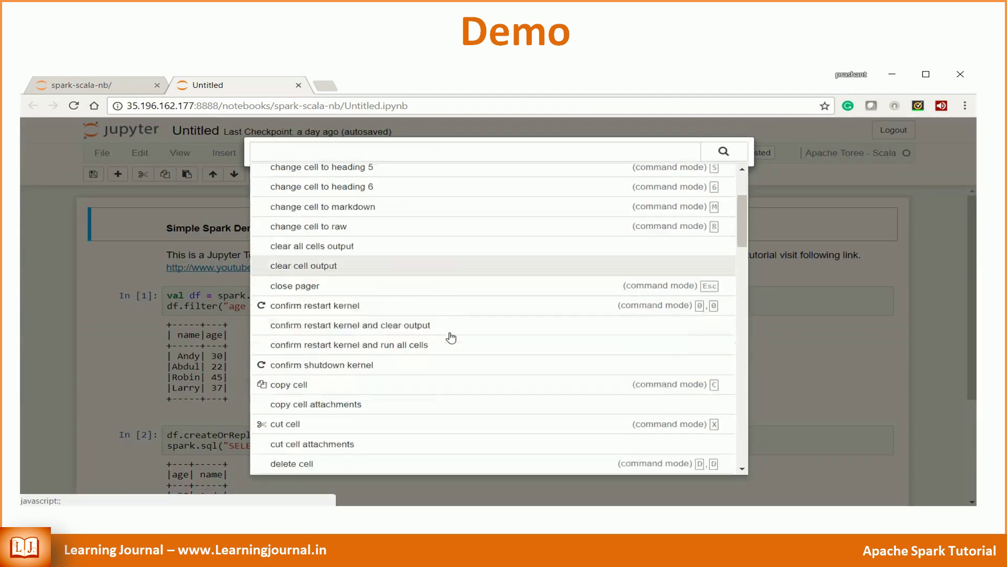
scroll(450, 390, "down", 15)
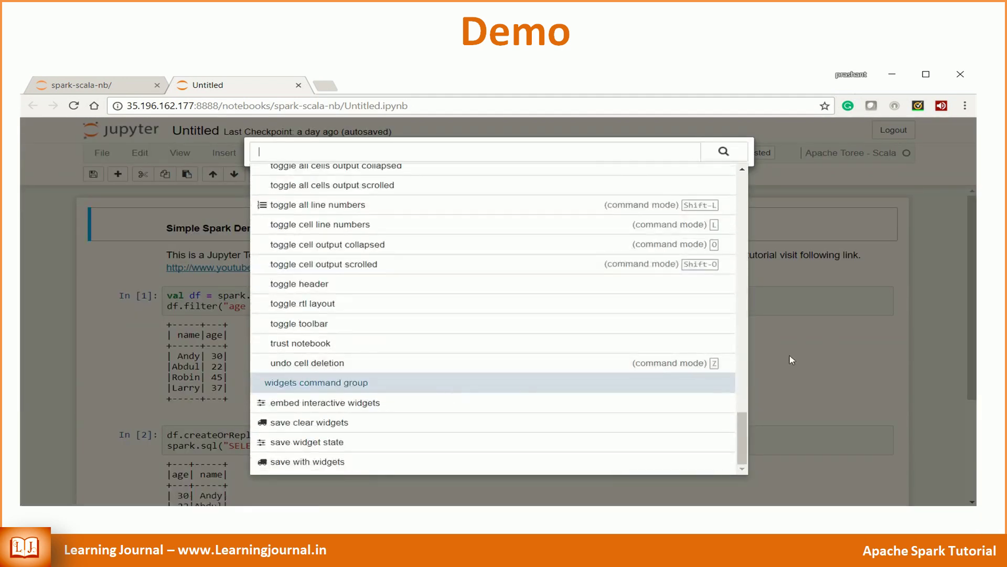
left_click(792, 360)
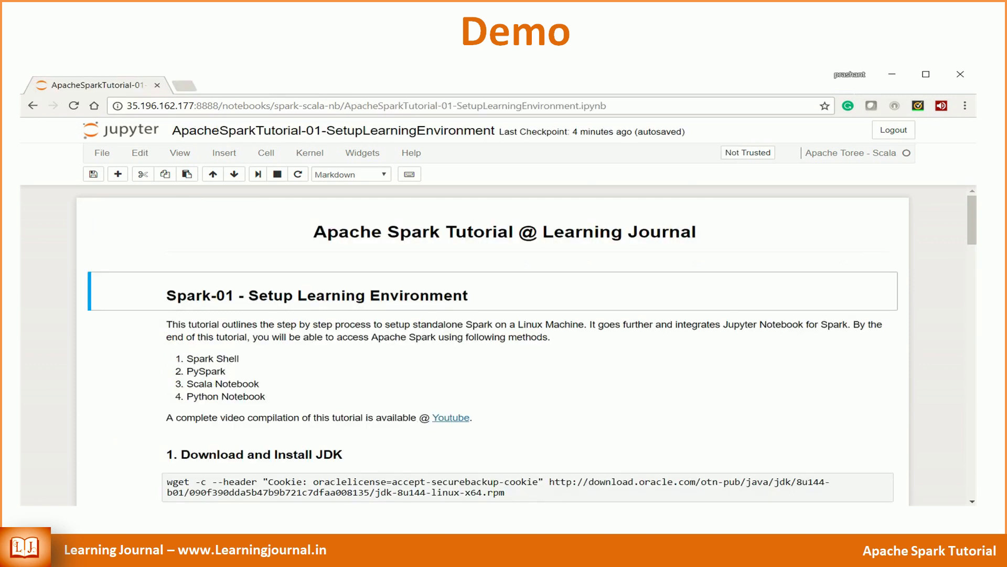
- Read through the ApacheSparkTutorial-01-SetupLearningEnvironment notebook from the JDK installation section to What's Next
scroll(586, 369, "down", 8)
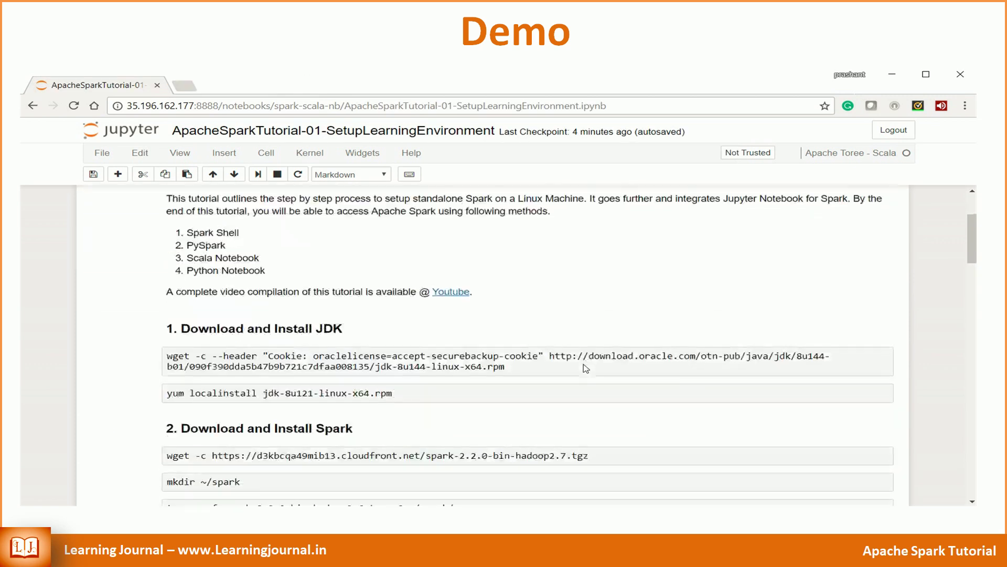
scroll(586, 368, "down", 10)
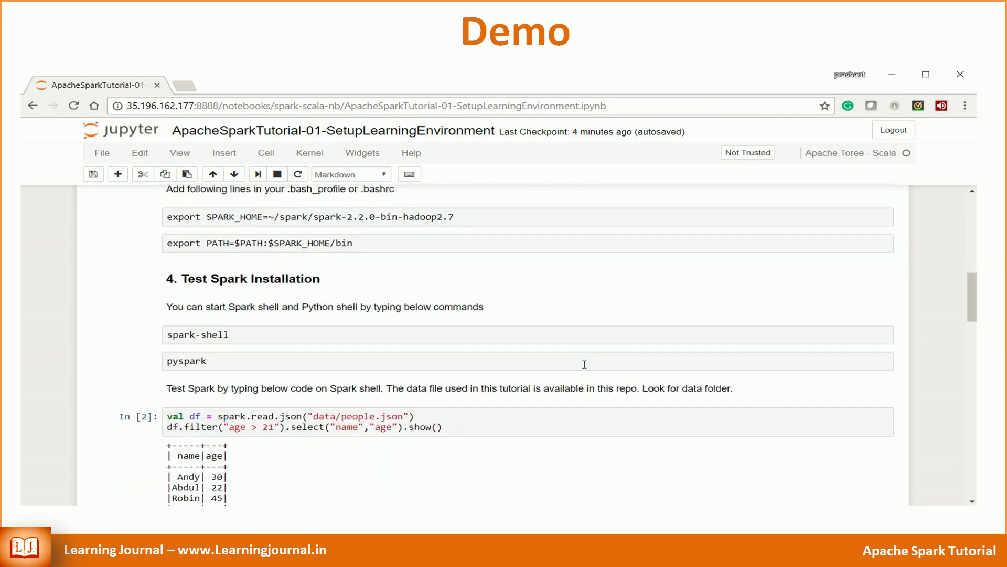
scroll(586, 368, "down", 12)
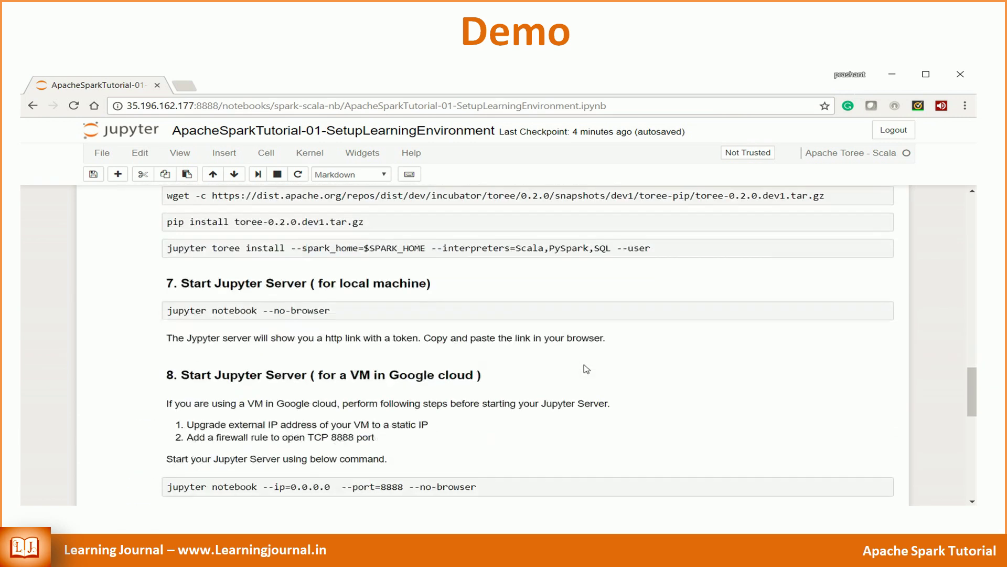
scroll(585, 365, "down", 5)
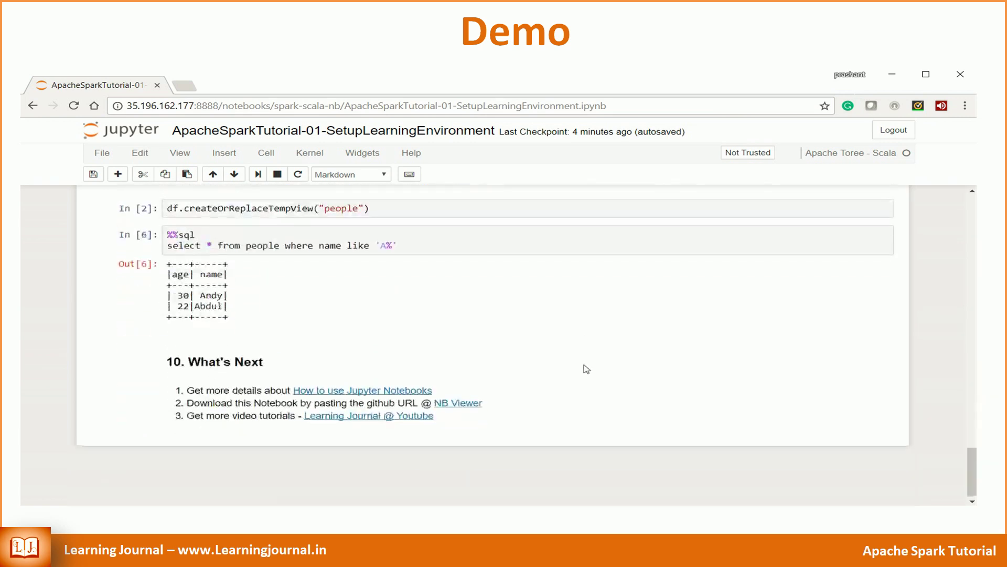
- Open the Spark-Tutorials repository on github.com and check its clone and download options
left_click(358, 106)
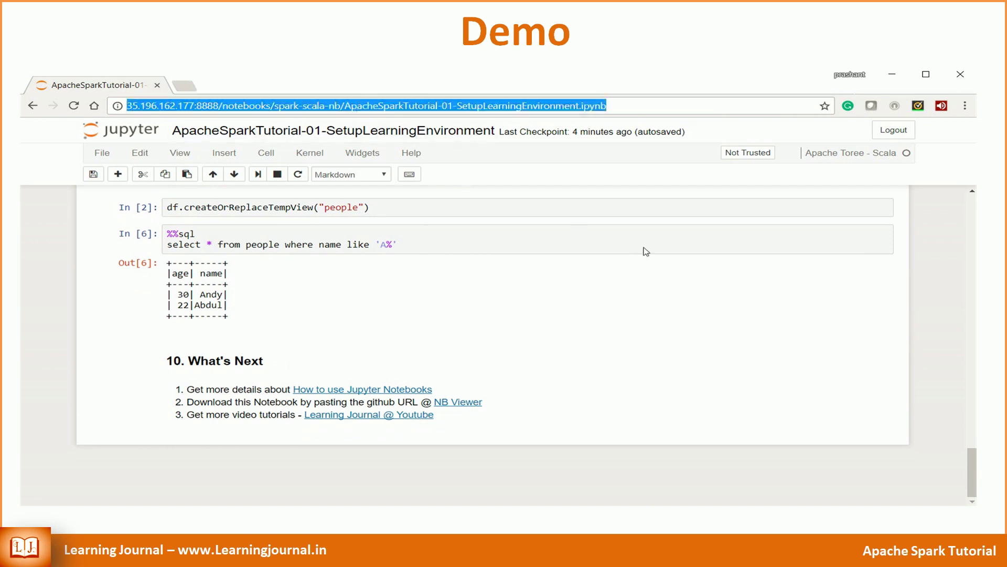
type("github.com")
key("Return")
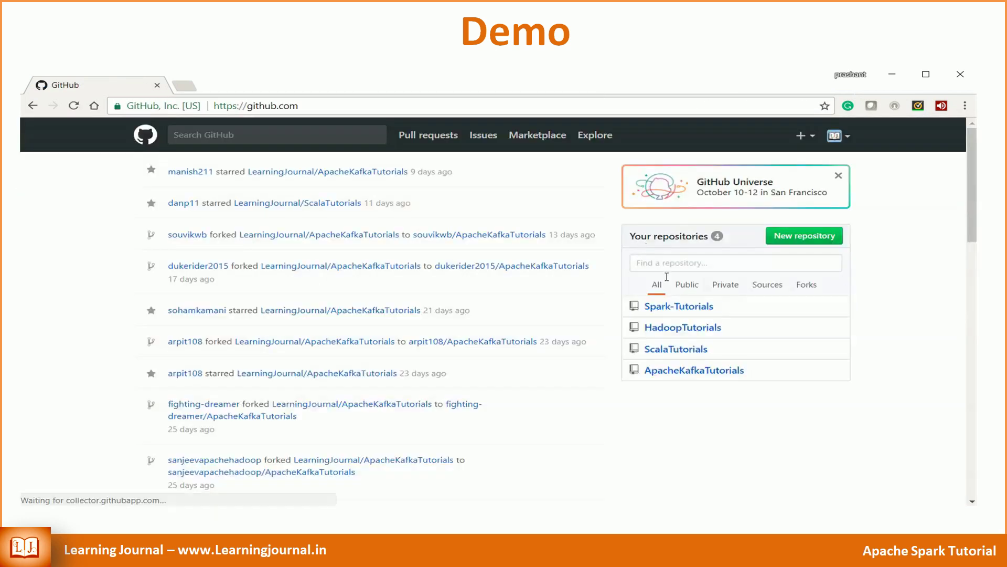
left_click(679, 306)
scroll(400, 349, "down", 2)
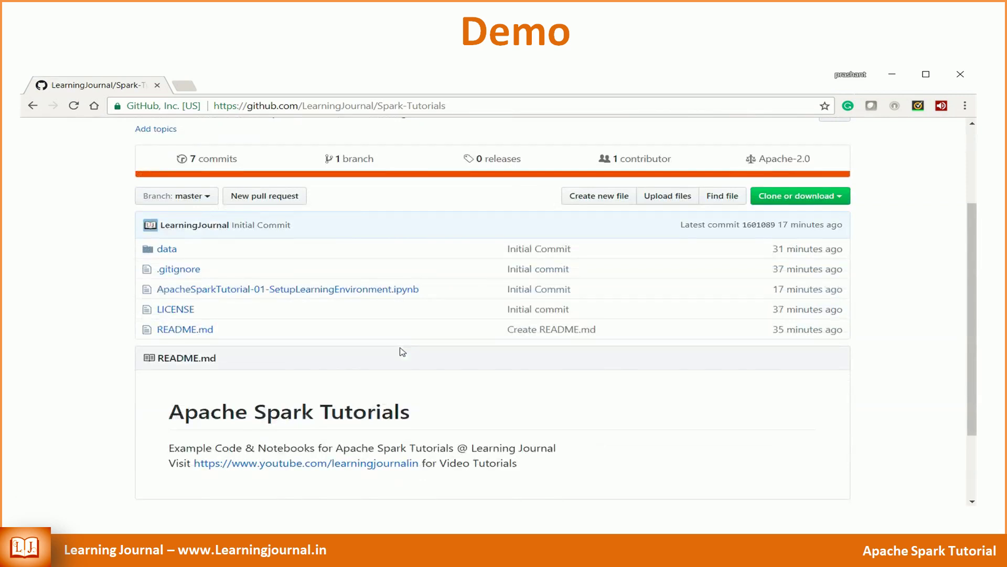
left_click(813, 197)
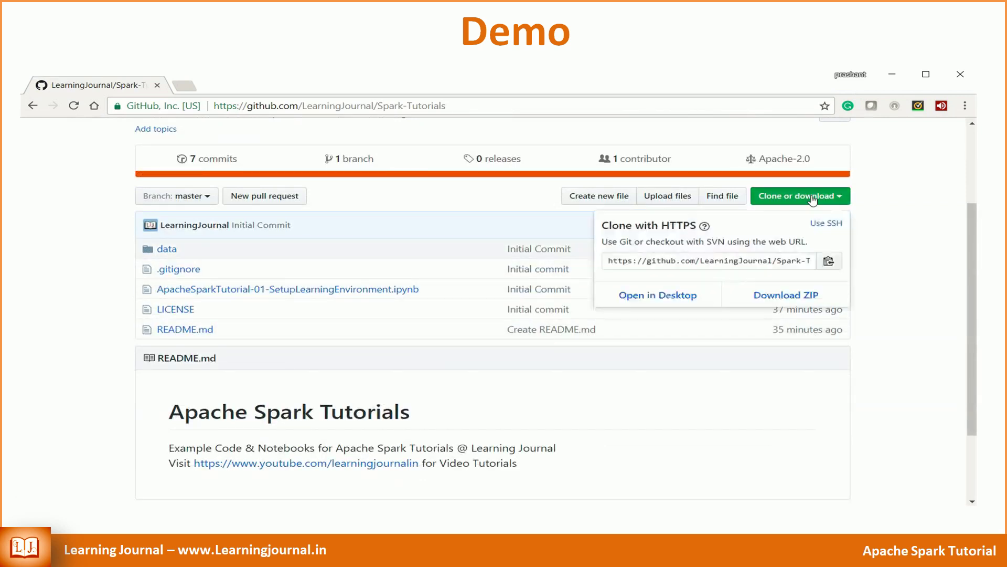
left_click(813, 197)
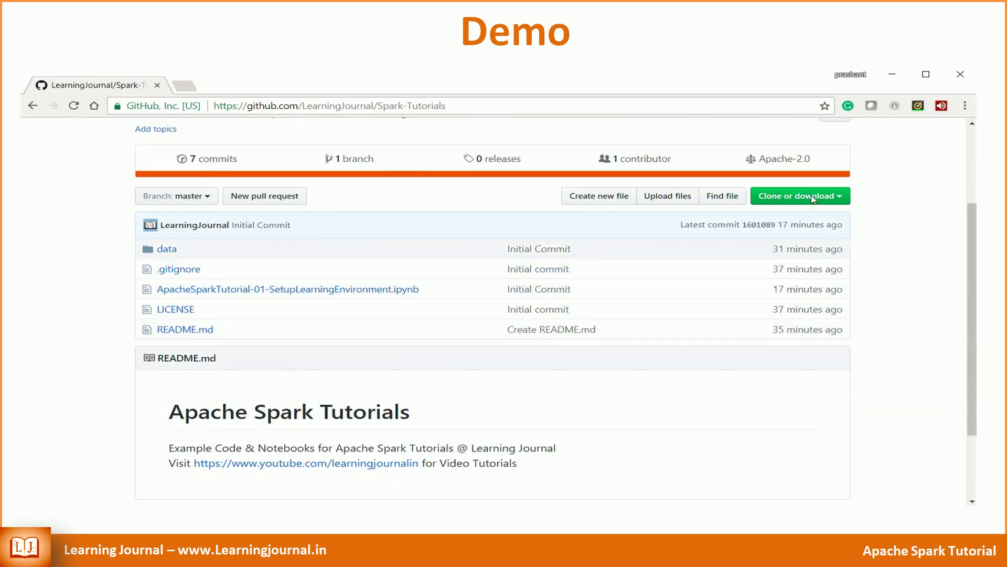
- Open ApacheSparkTutorial-01-SetupLearningEnvironment.ipynb in the repository and copy its GitHub URL
left_click(341, 291)
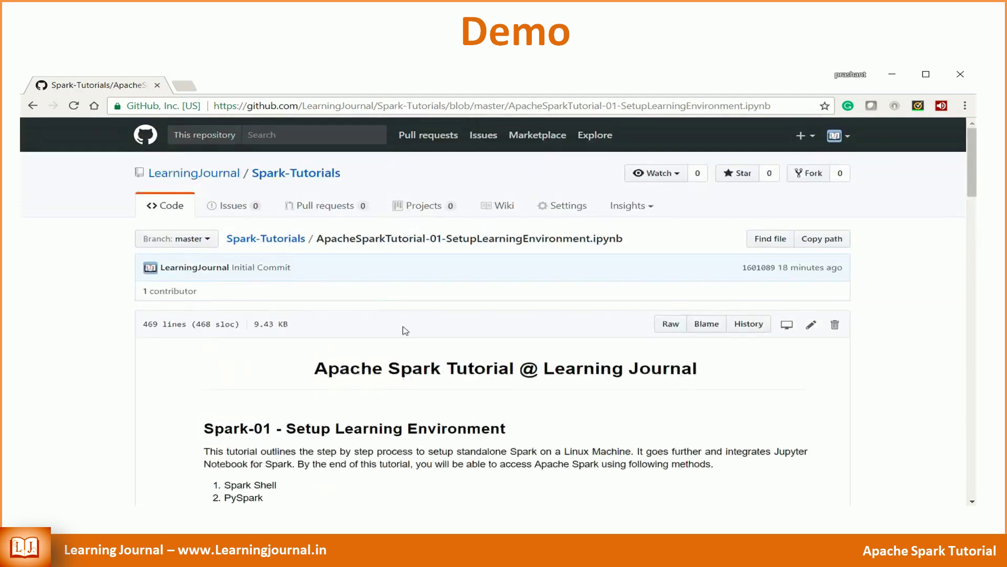
left_click(411, 107)
key("ctrl+c")
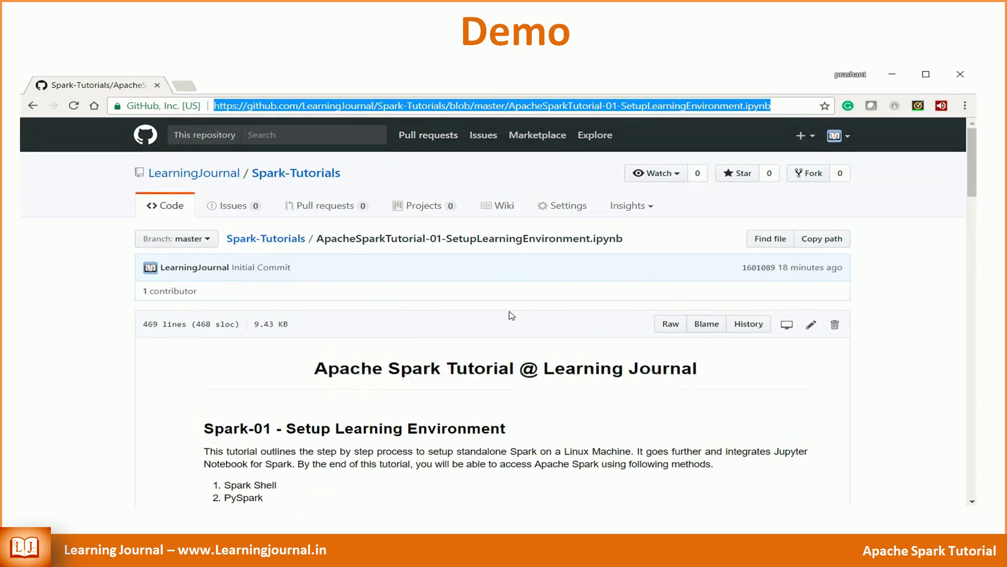
- Load the copied notebook URL in nbviewer.jupyter.org and download the notebook file
type("nb")
key("Return")
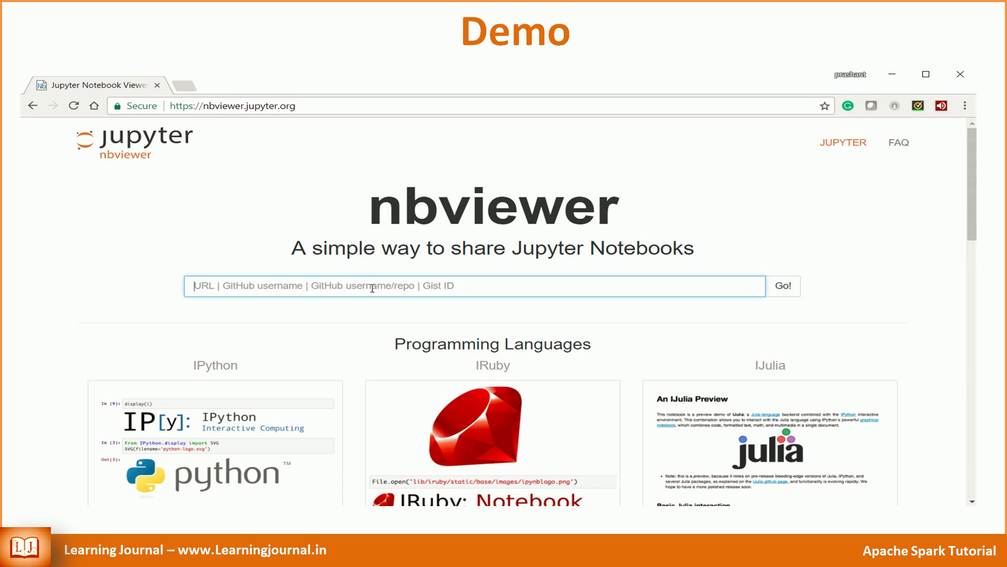
key("ctrl+v")
left_click(784, 286)
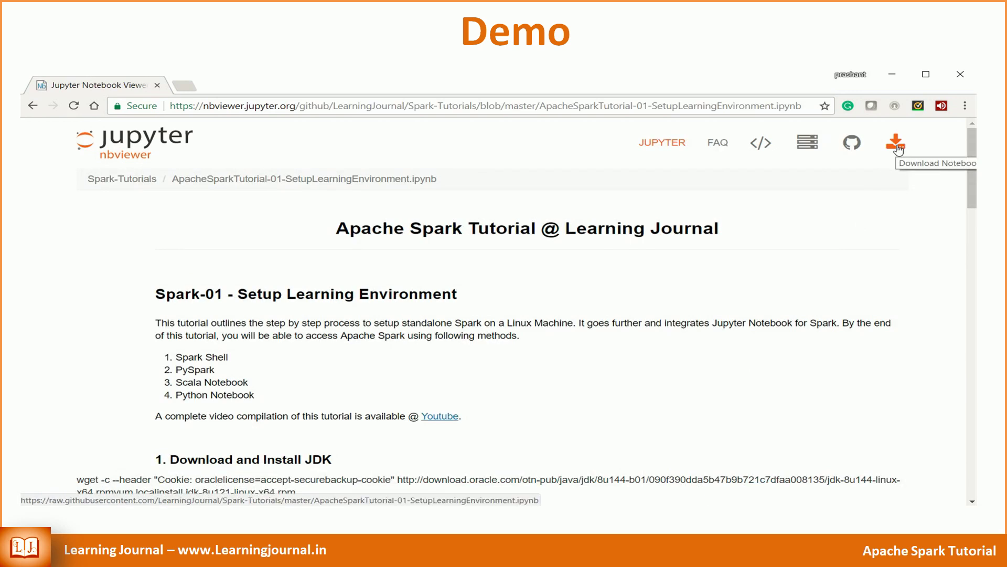
left_click(897, 147)
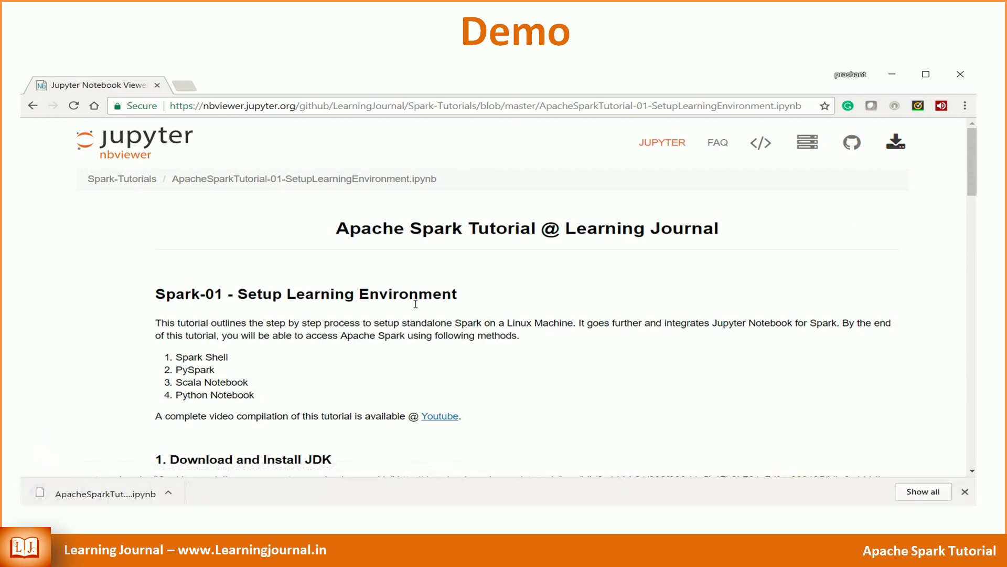